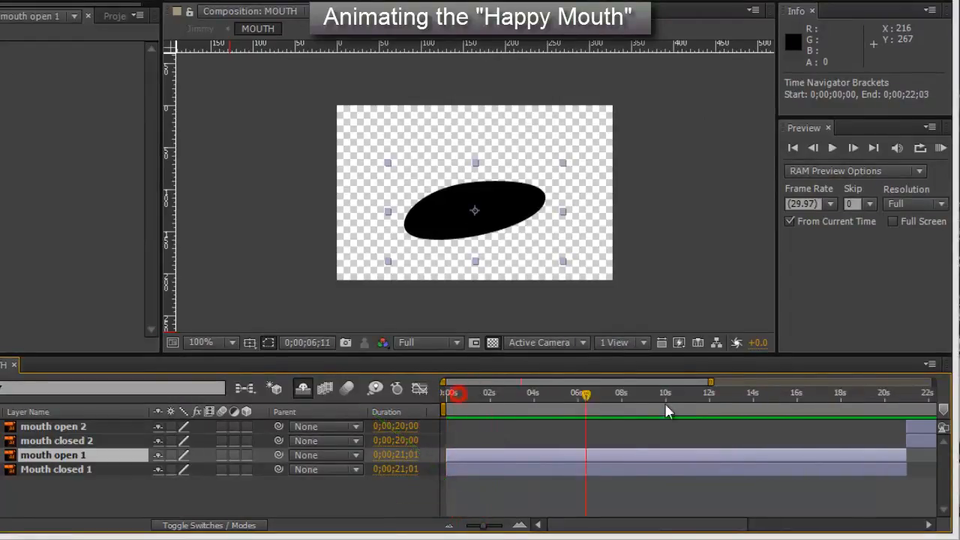
- Trim the start of the mouth open 1 layer to 0;00;00;12 and scrub through the change from closed to open mouth
left_click(480, 484)
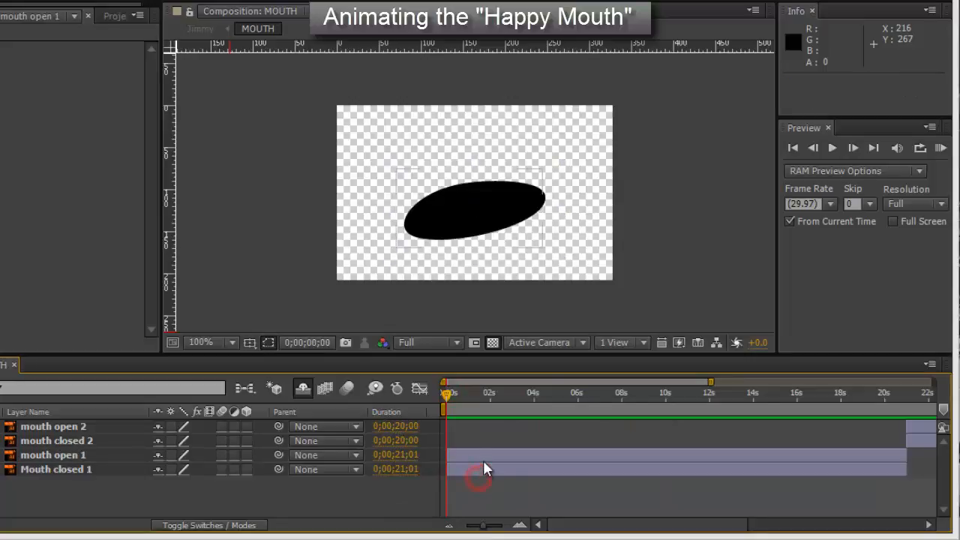
left_click(485, 456)
left_click_drag(449, 451, 456, 451)
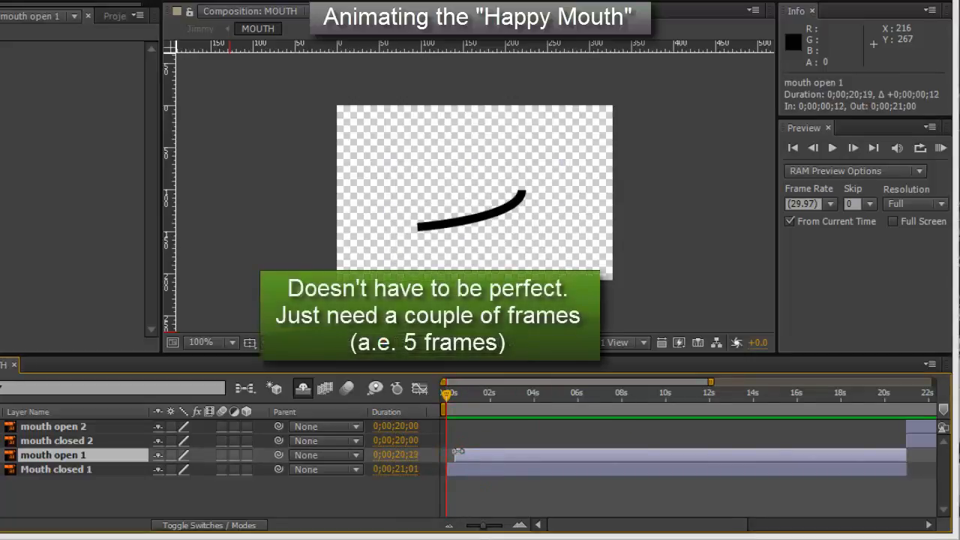
left_click_drag(447, 398, 775, 418)
left_click(460, 397)
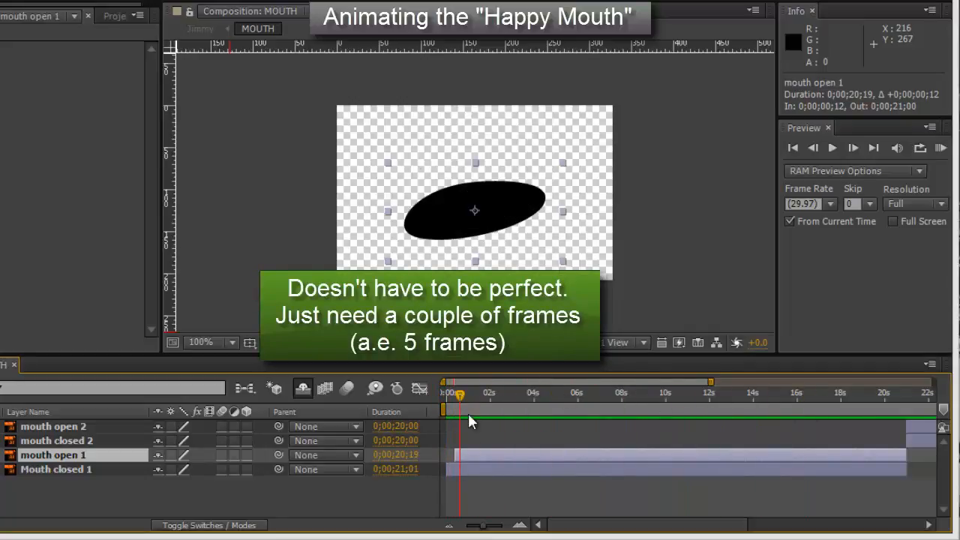
left_click_drag(461, 396, 476, 400)
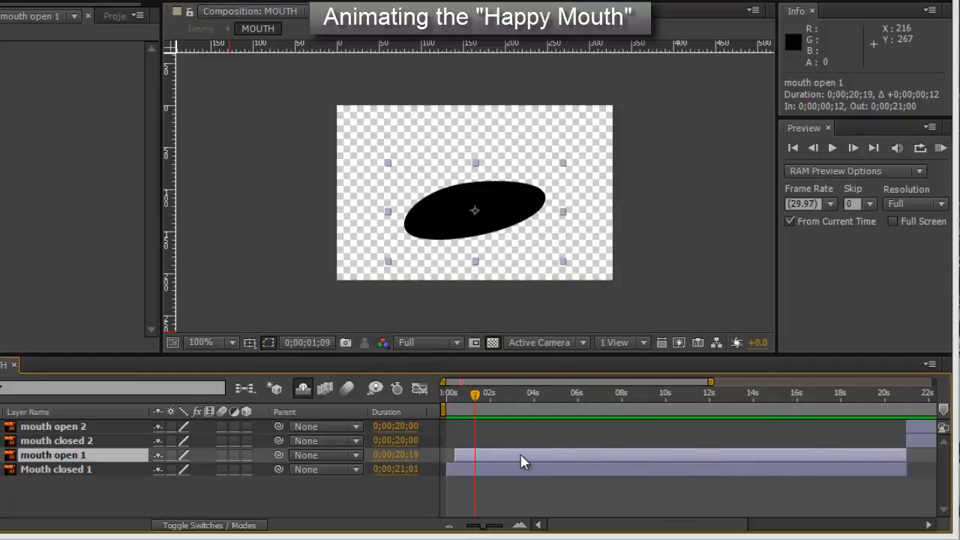
- Add Position, Rotation and Scale keyframes to mouth open 1 at its in point, 0;00;00;12
key("i")
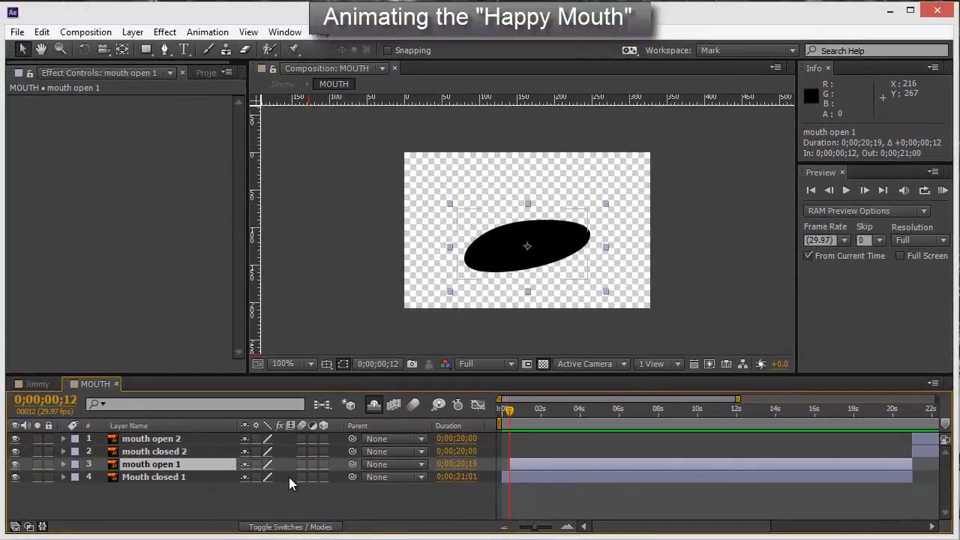
key("shift+alt+p")
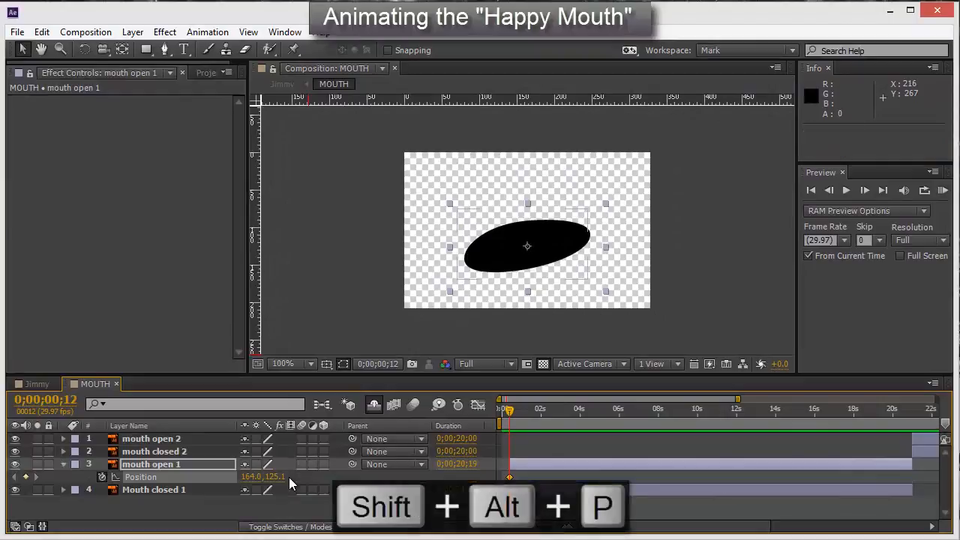
key("shift+alt+r")
key("shift+alt+s")
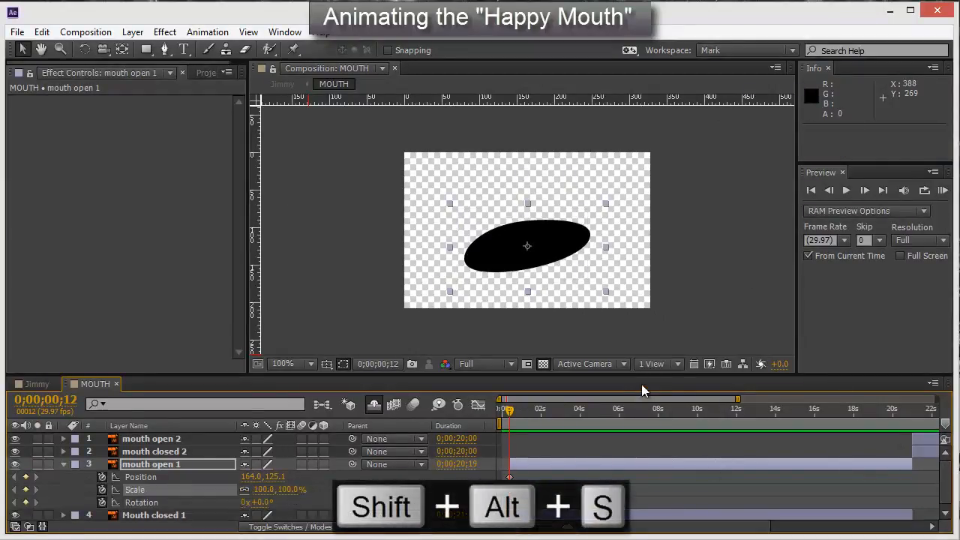
left_click_drag(617, 375, 610, 334)
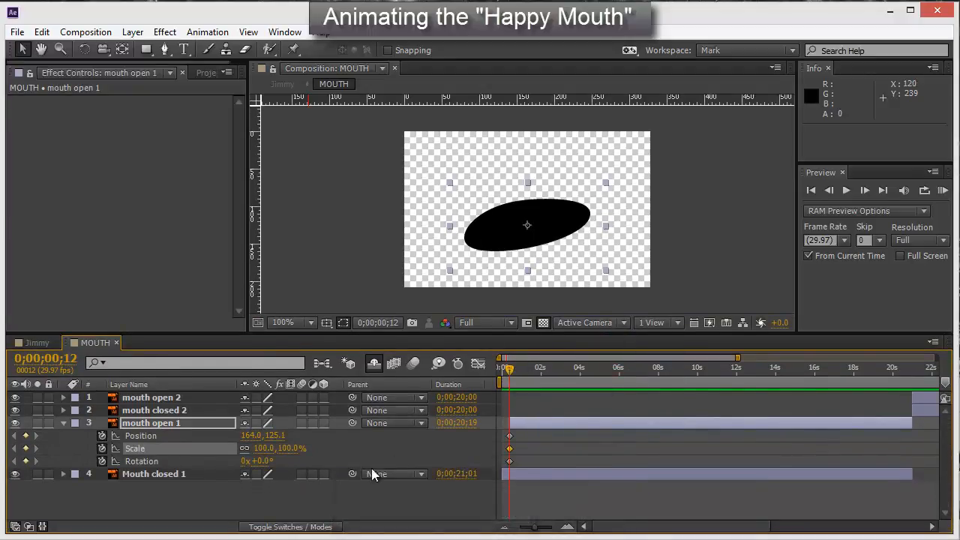
left_click(166, 521)
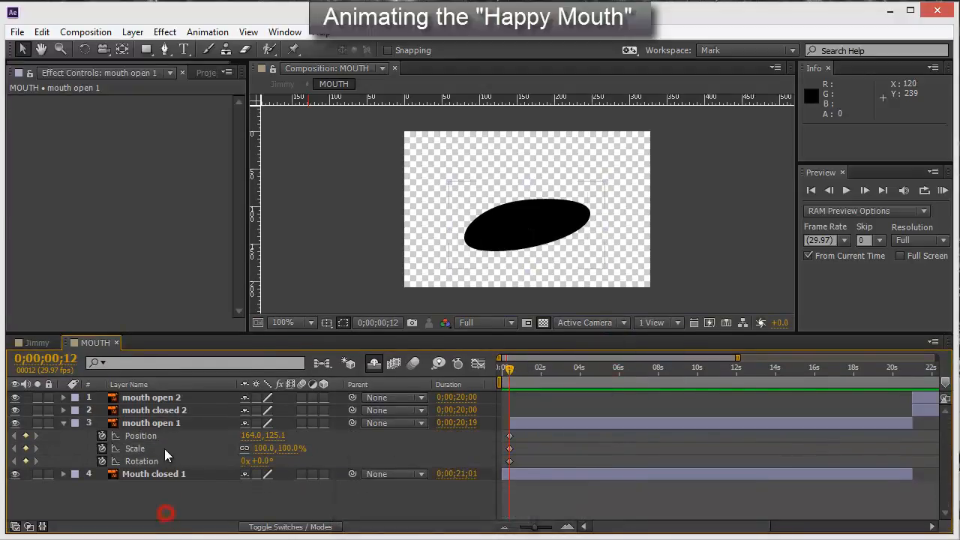
left_click(154, 448)
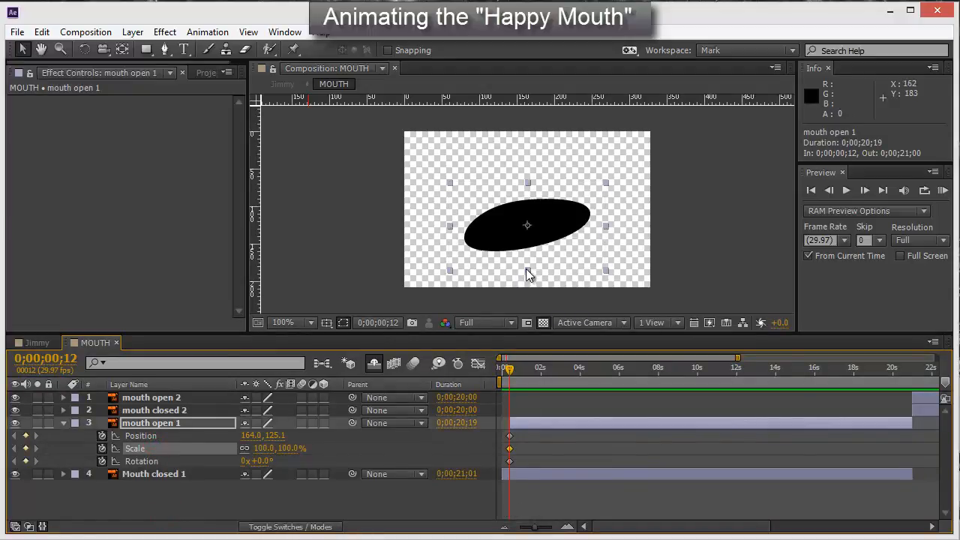
left_click_drag(526, 269, 571, 246)
key("w")
key("ctrl+z")
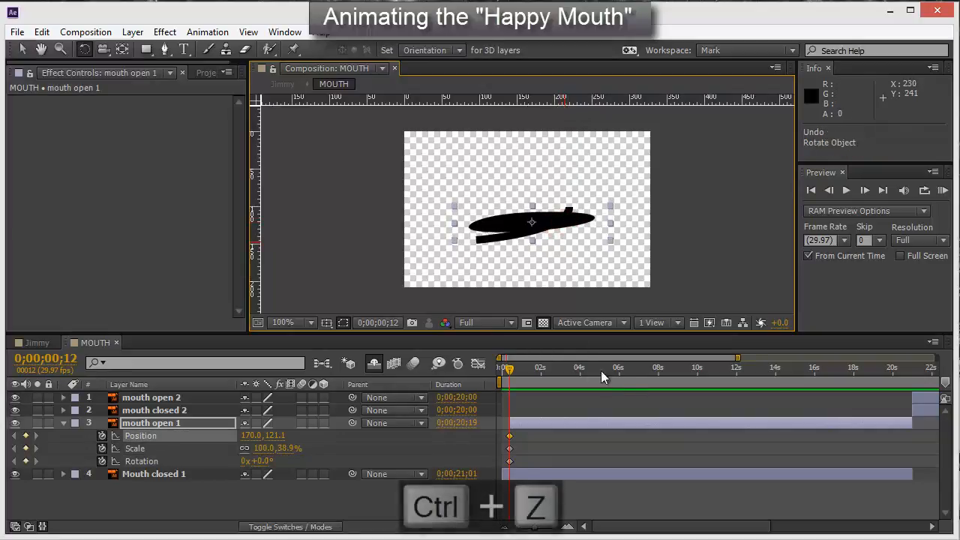
key("ctrl+z")
key("ctrl+z")
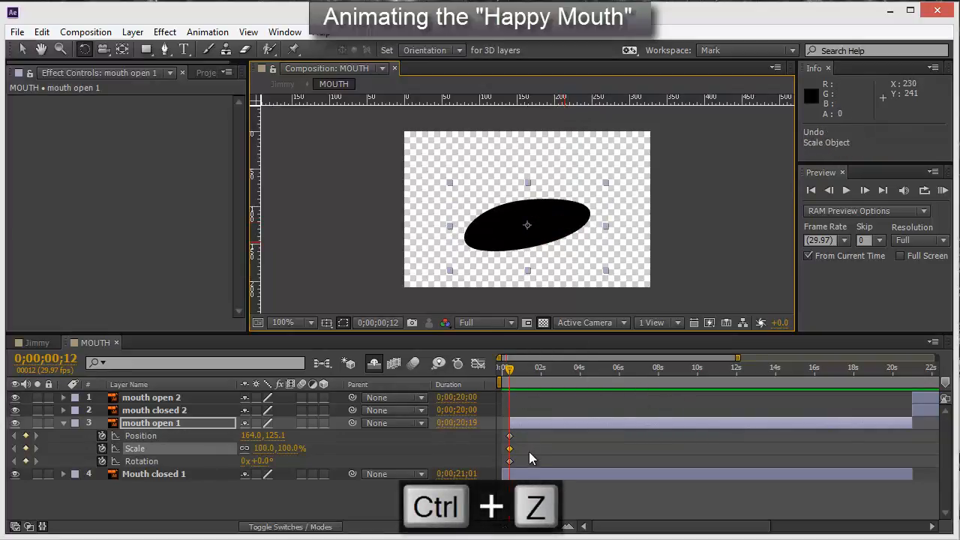
- Copy the three transform keyframes of mouth open 1 from 0;00;00;12 and paste them at 0;00;20;00
left_click_drag(531, 469, 501, 429)
key("ctrl+c")
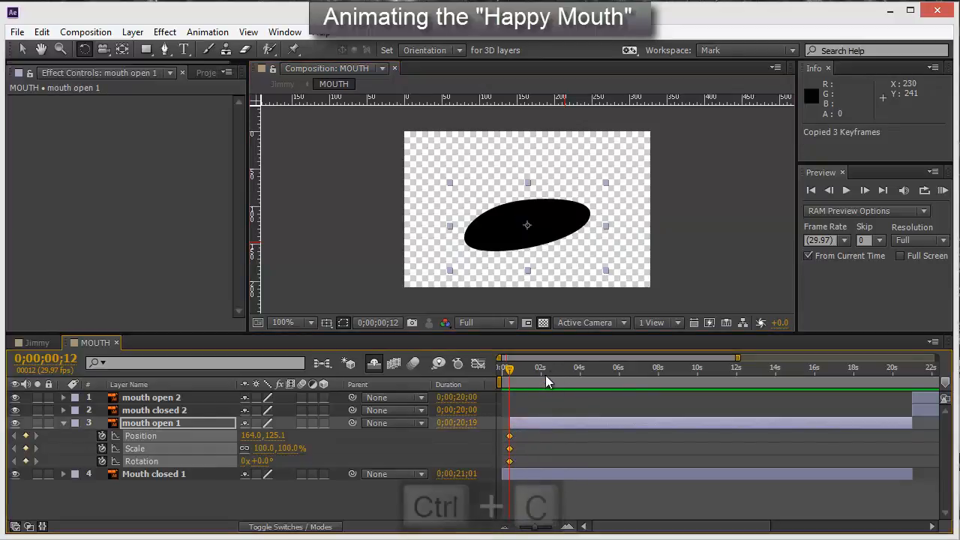
left_click_drag(564, 366, 812, 381)
left_click_drag(744, 370, 535, 435)
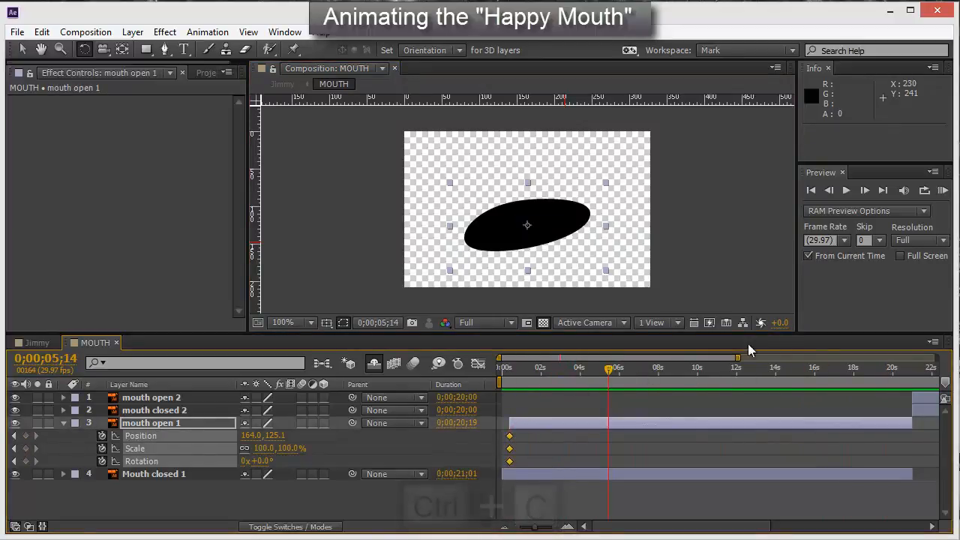
left_click_drag(782, 368, 895, 378)
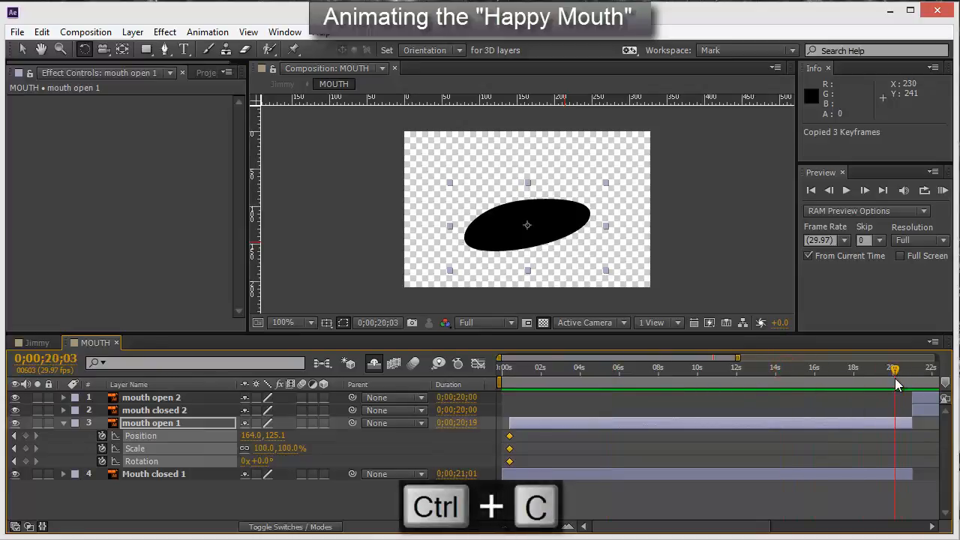
left_click(68, 358)
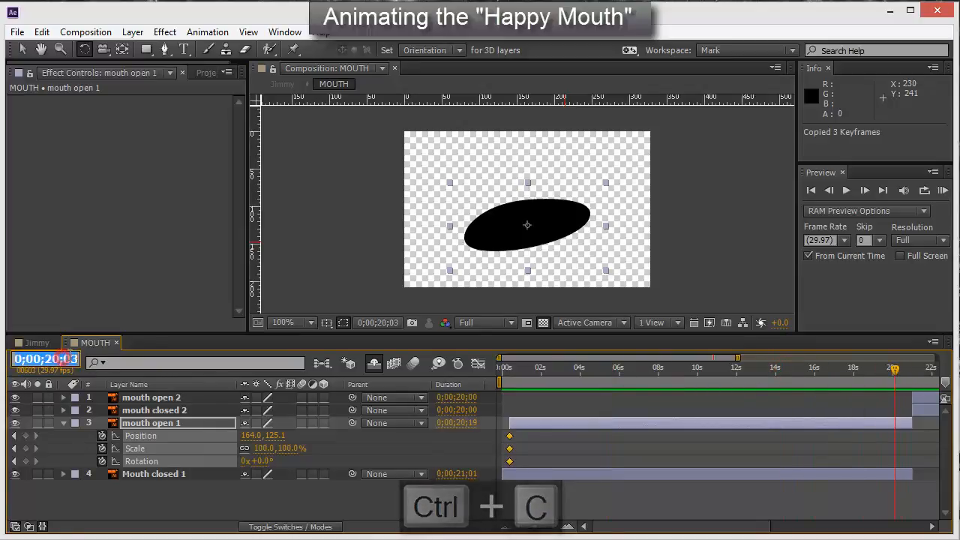
type("20.0")
key("Return")
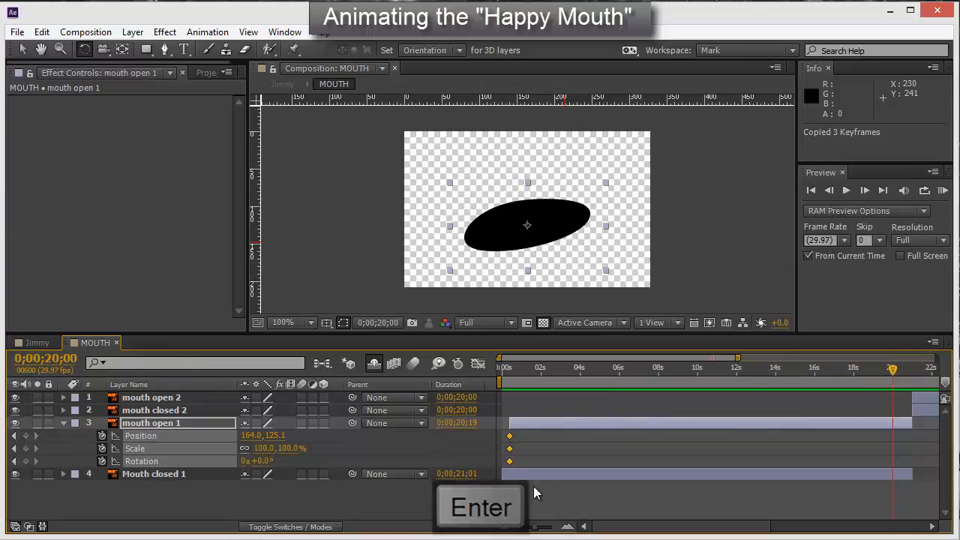
key("ctrl+v")
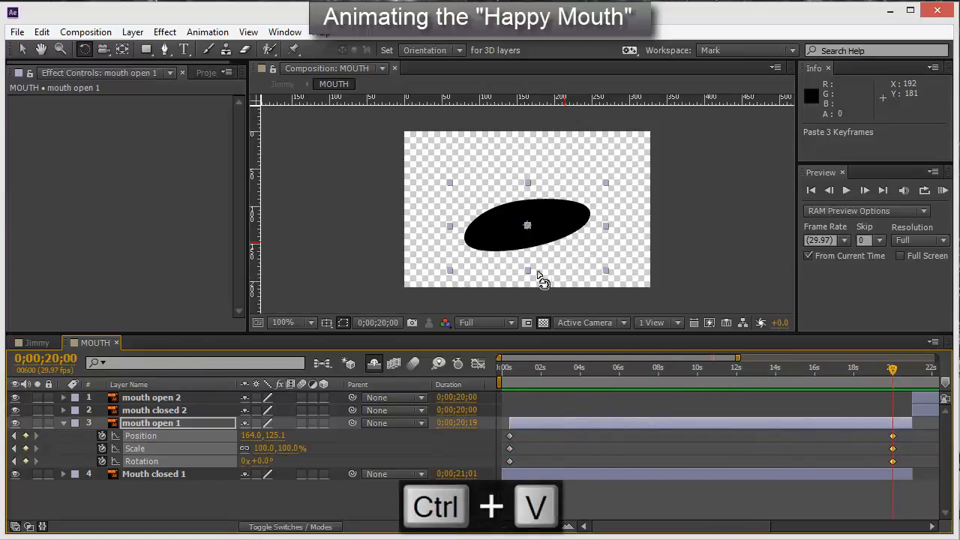
left_click(798, 446)
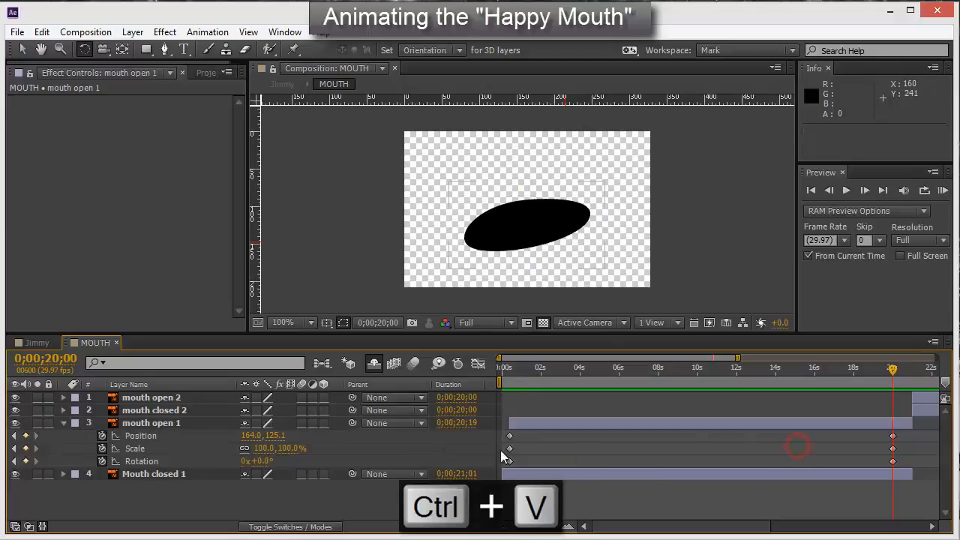
- Jump back and forth between the mouth open 1 keyframes at 0;00;00;12 and 0;00;20;00
left_click_drag(542, 367, 520, 401)
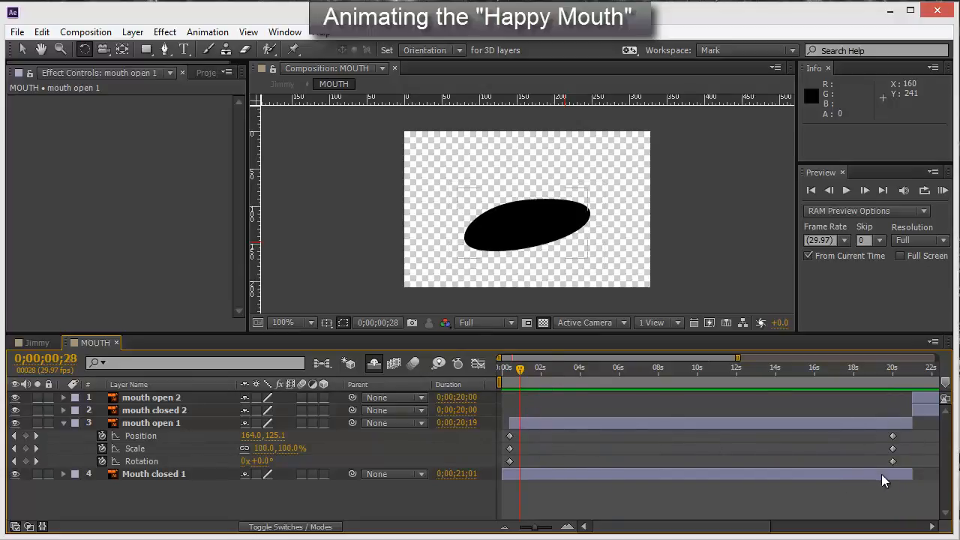
key("j")
key("k")
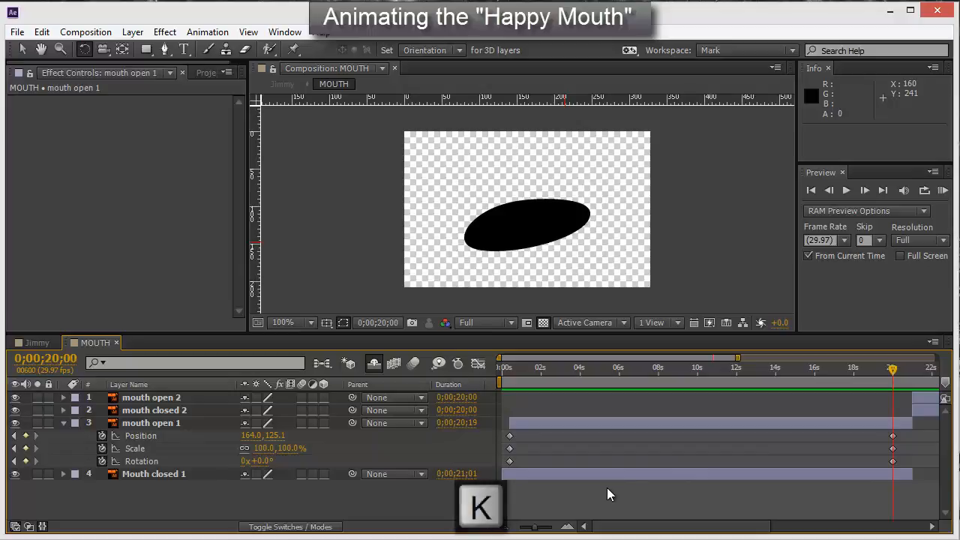
key("j")
key("k")
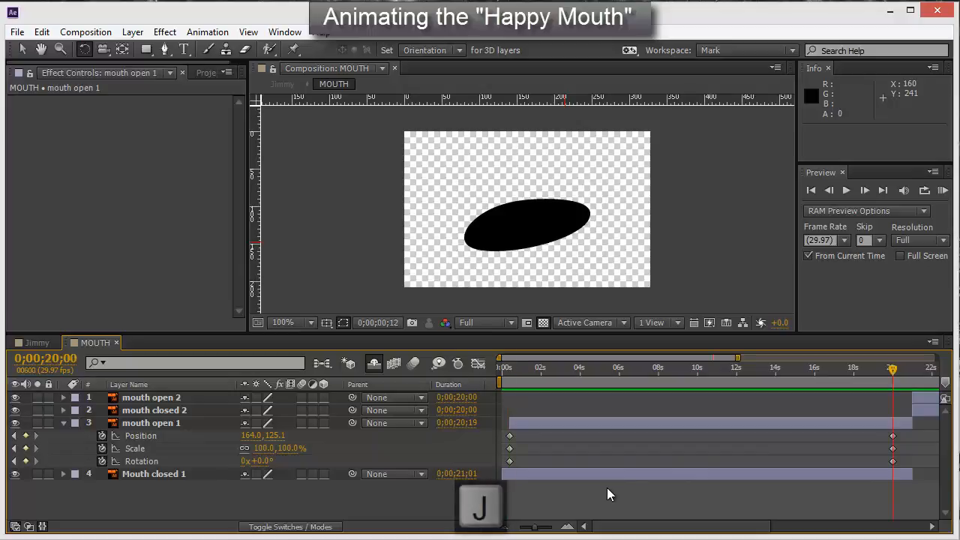
key("j")
key("k")
- At 0;00;00;12, fit mouth open 1 over the closed mouth line with scale 76.9, 32.1%, rotation -9.5° and position 166.0, 129.1
key("j")
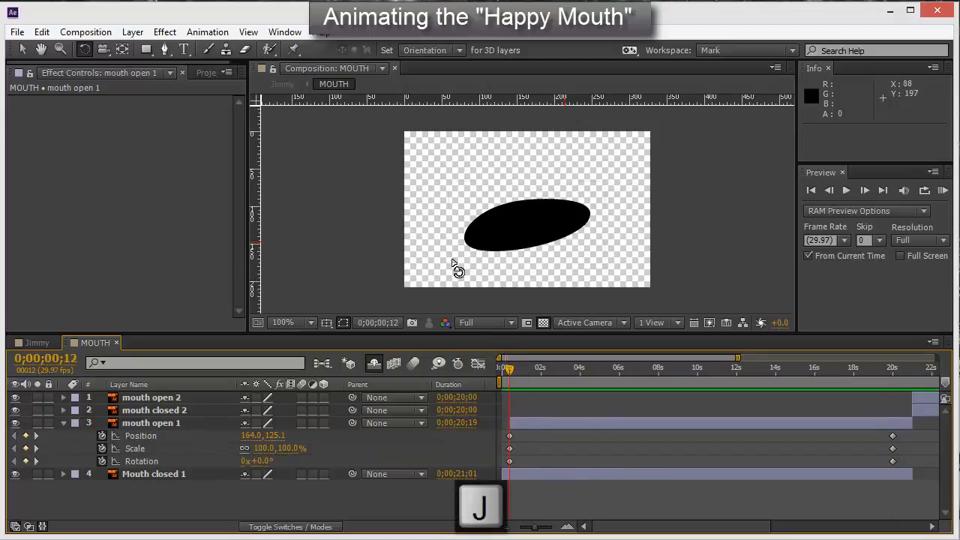
key("v")
left_click(528, 237)
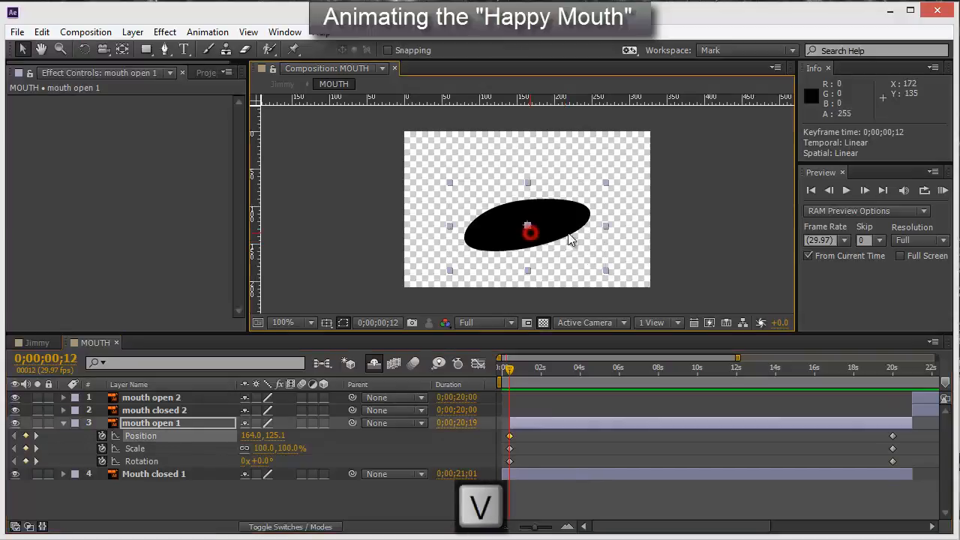
left_click_drag(606, 270, 550, 227)
key("w")
left_click(564, 223)
key("v")
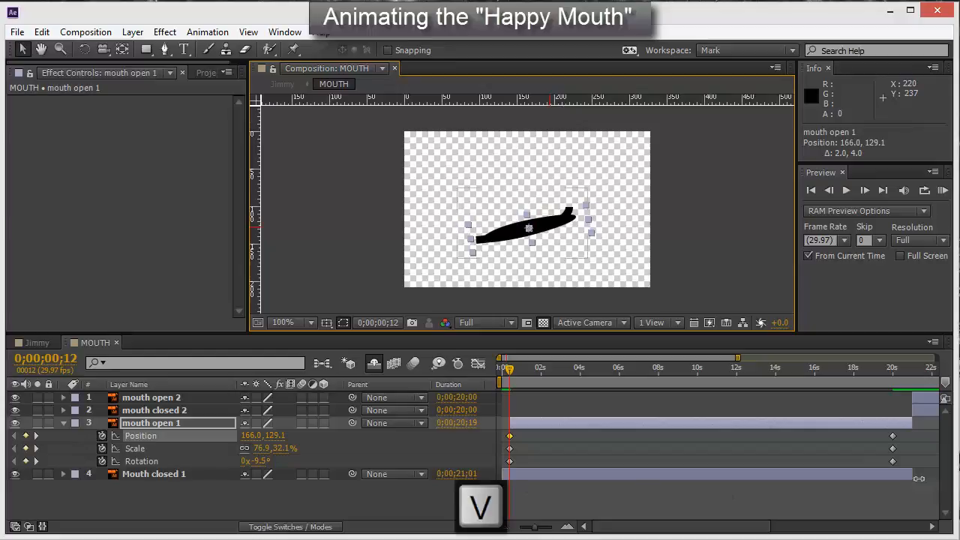
- Trim the end of the Mouth closed 1 layer to meet the start of mouth open 1 at frame 12, and scrub across the transition
left_click_drag(913, 474, 512, 486)
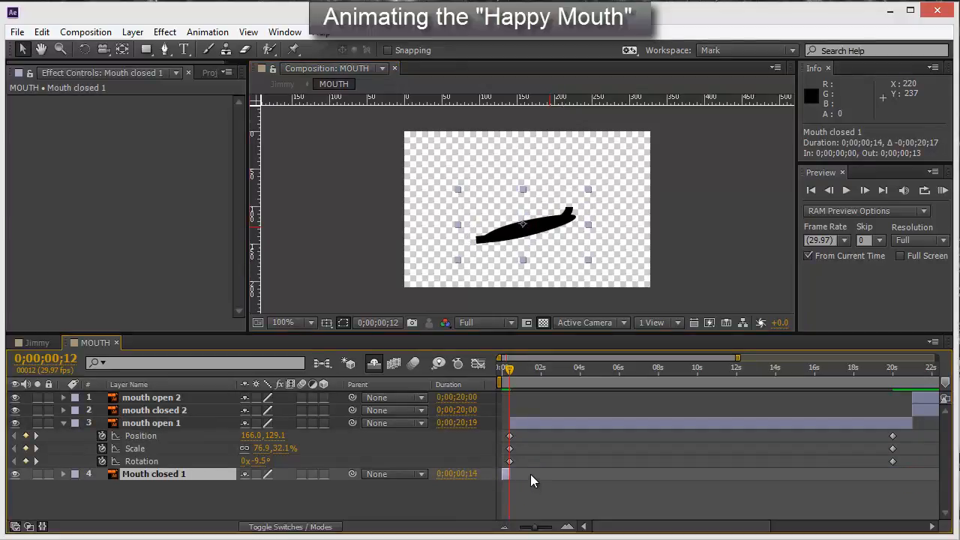
mouse_move(535, 527)
left_mouse_down()
mouse_move(521, 527)
mouse_move(554, 532)
left_mouse_up()
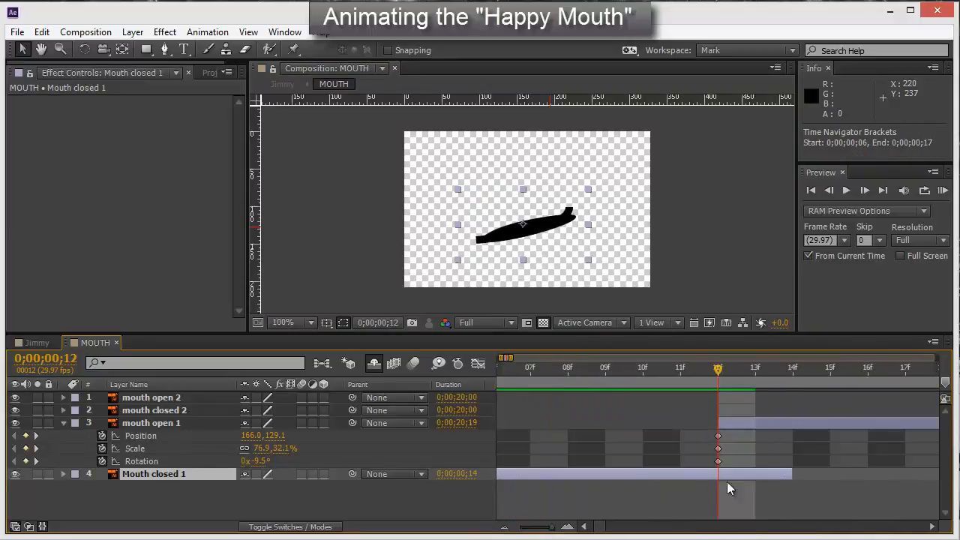
left_click_drag(792, 473, 718, 478)
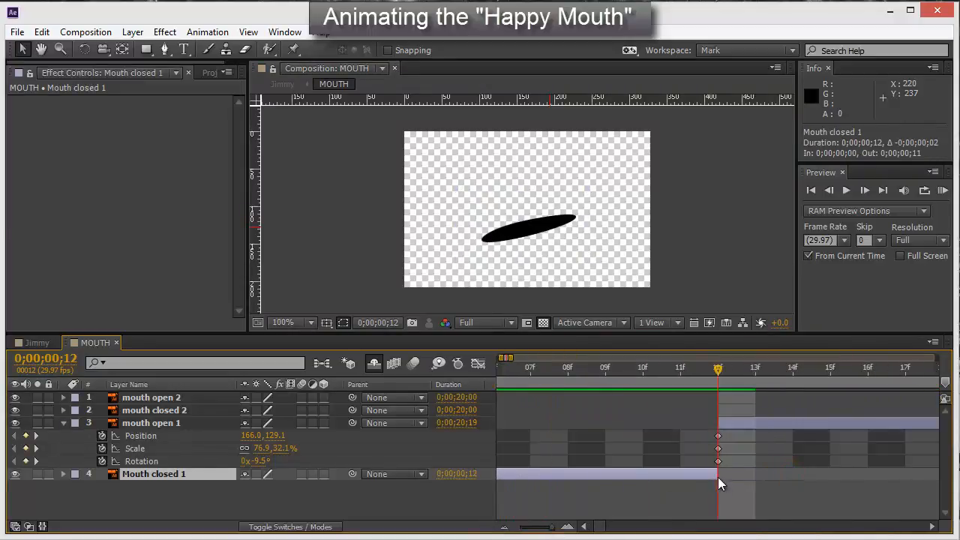
left_click_drag(722, 374, 692, 373)
left_click_drag(505, 375, 622, 375)
left_click_drag(550, 526, 536, 527)
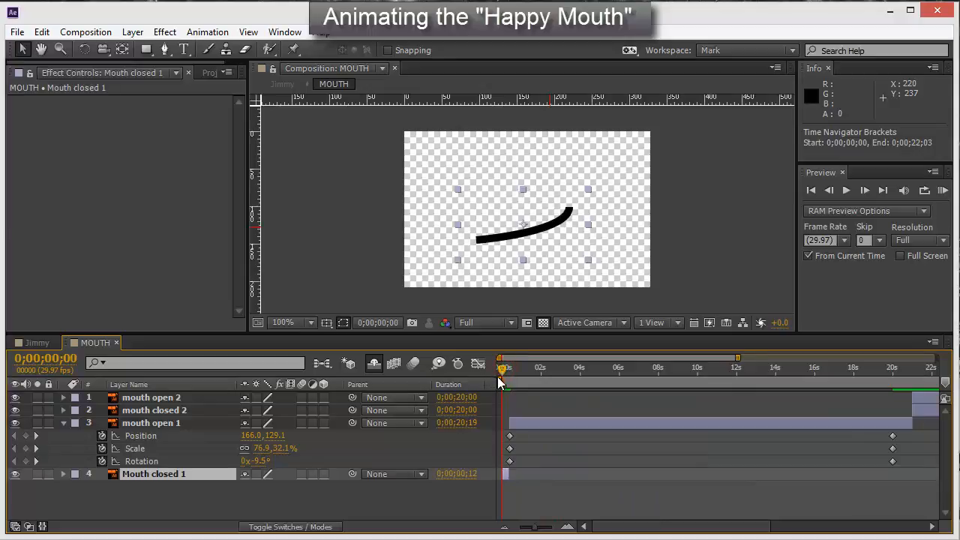
- Stretch mouth open 1 vertically to about 110% scale at its 0;00;20;00 keyframe
left_click_drag(499, 377, 895, 403)
left_click_drag(893, 370, 896, 391)
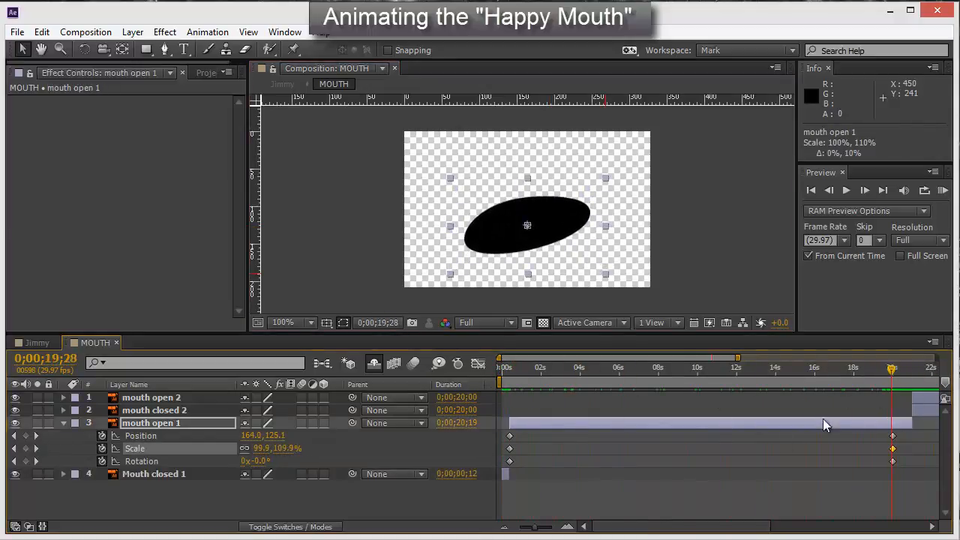
- Move the current time to 0;00;21;00 and trim the end of mouth open 1 back to 0;00;20;18
left_click_drag(636, 527, 789, 525)
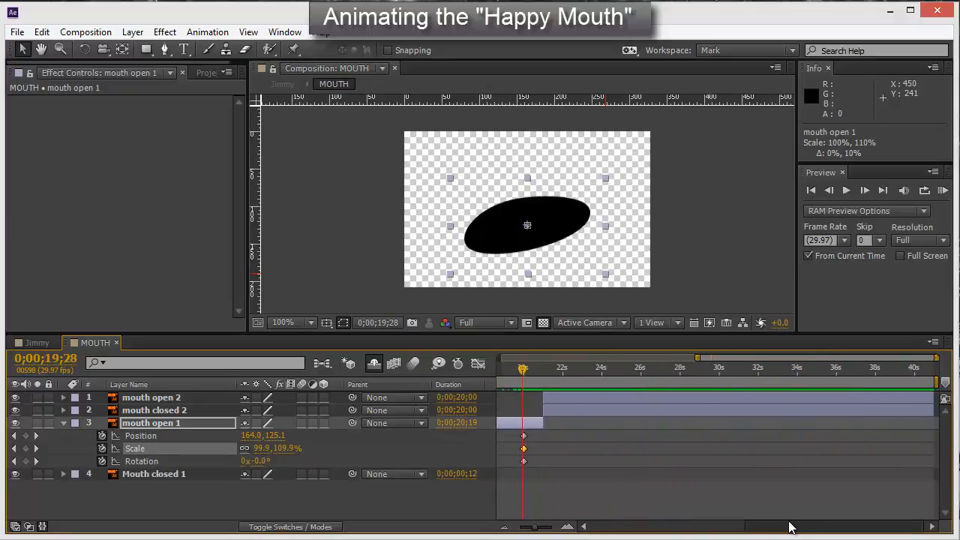
left_click(75, 359)
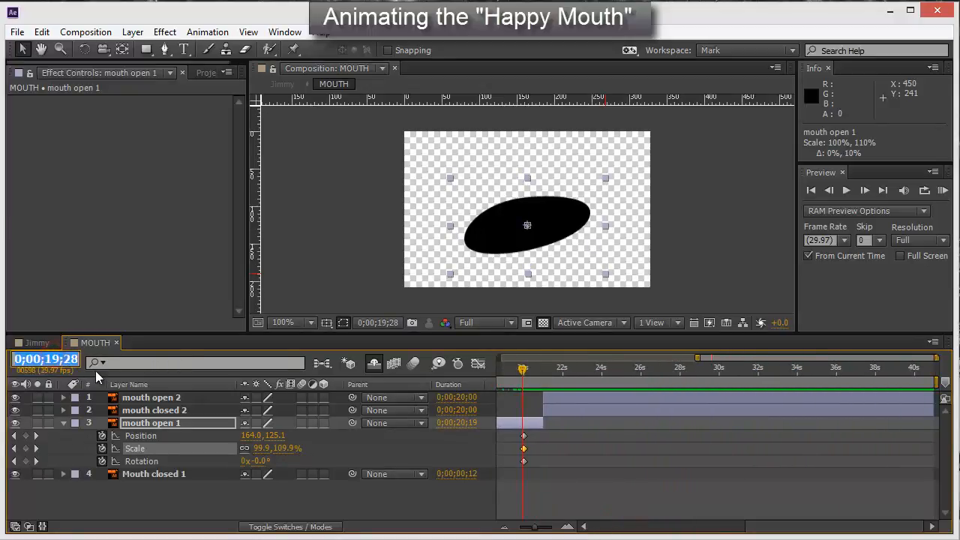
type("21")
key("Return")
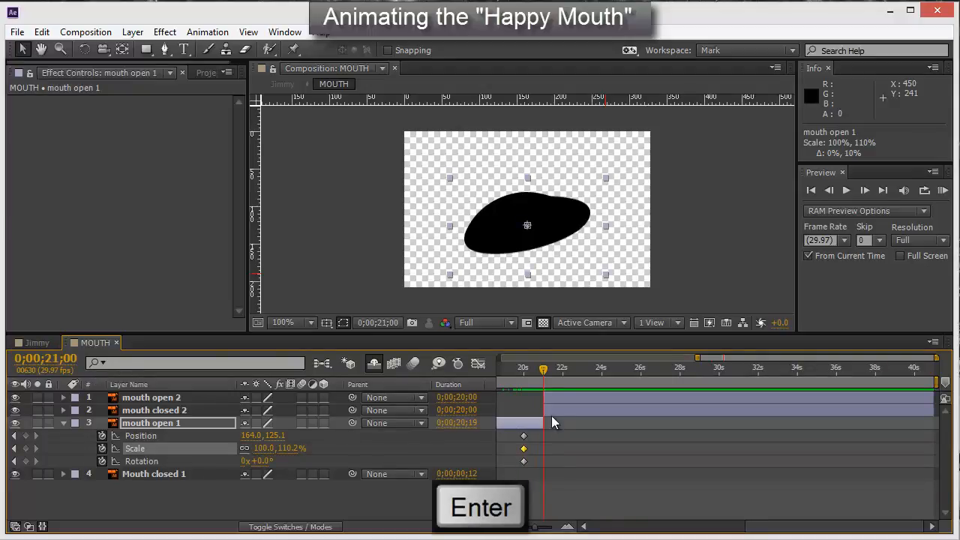
left_click_drag(541, 420, 534, 423)
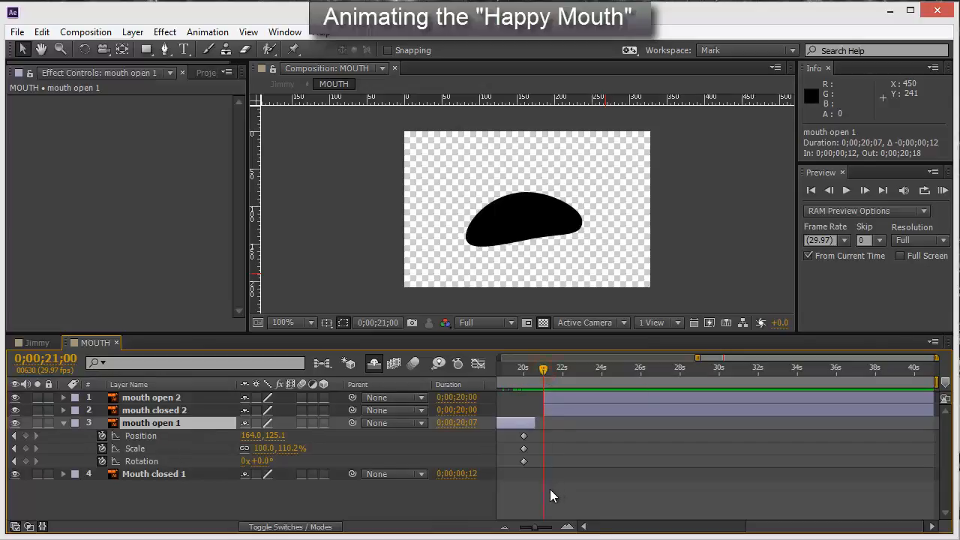
left_click_drag(535, 531, 557, 530)
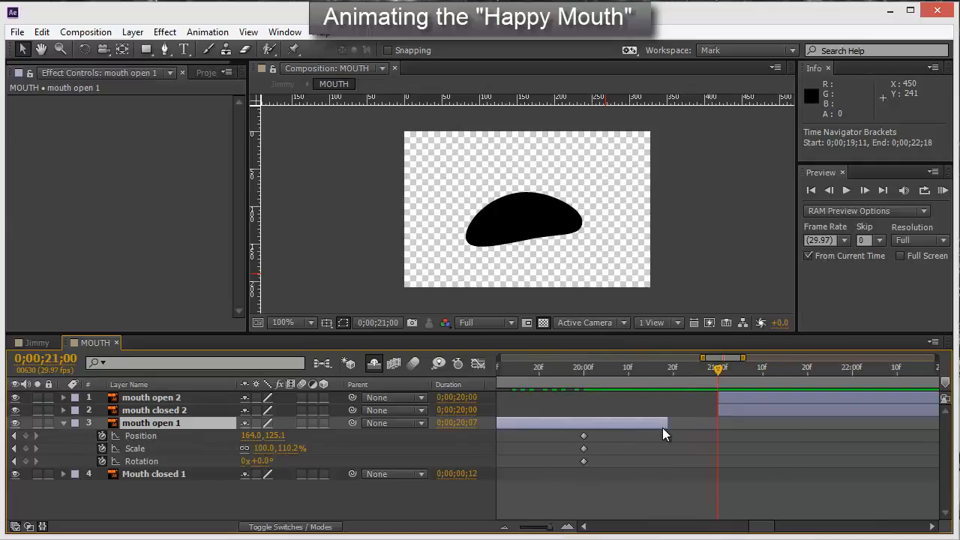
- Trim the end of mouth open 1 to 0;00;20;17 and the start of mouth open 2 to 0;00;21;04
mouse_move(667, 424)
left_mouse_down()
mouse_move(718, 424)
mouse_move(660, 424)
left_mouse_up()
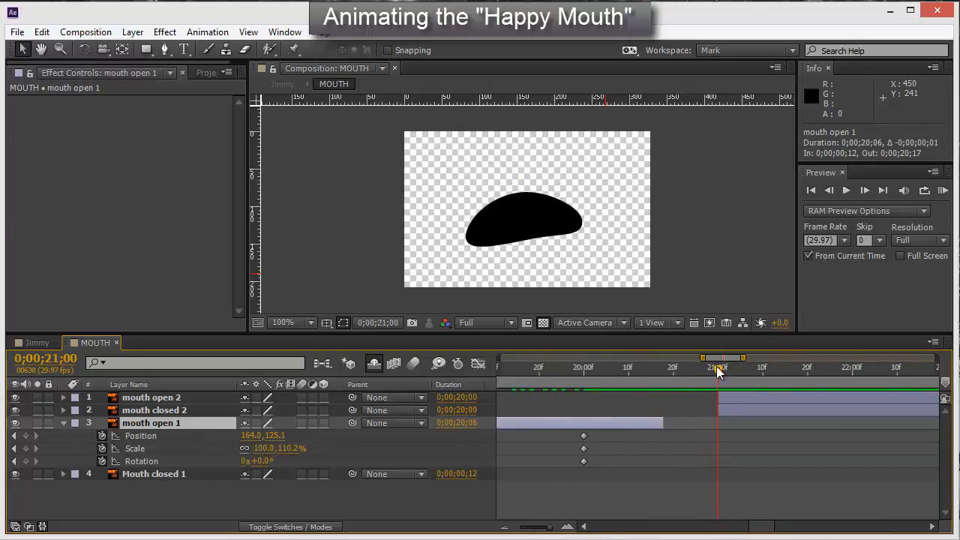
left_click_drag(716, 366, 781, 374)
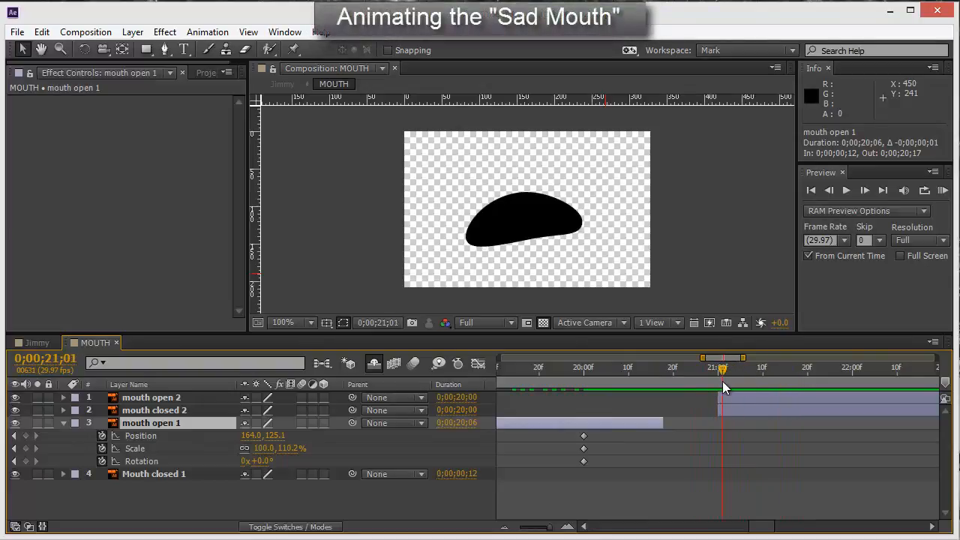
left_click_drag(717, 392, 740, 394)
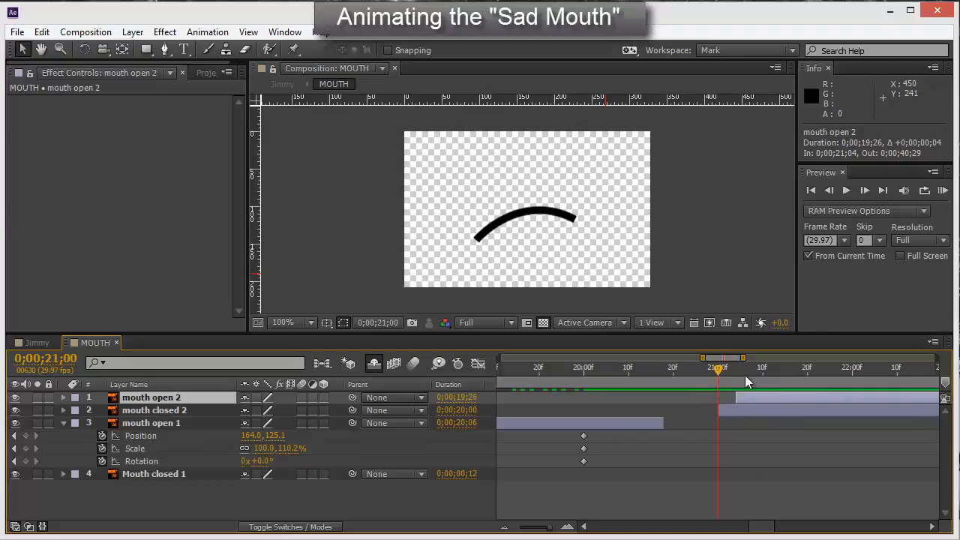
key("Page_Down")
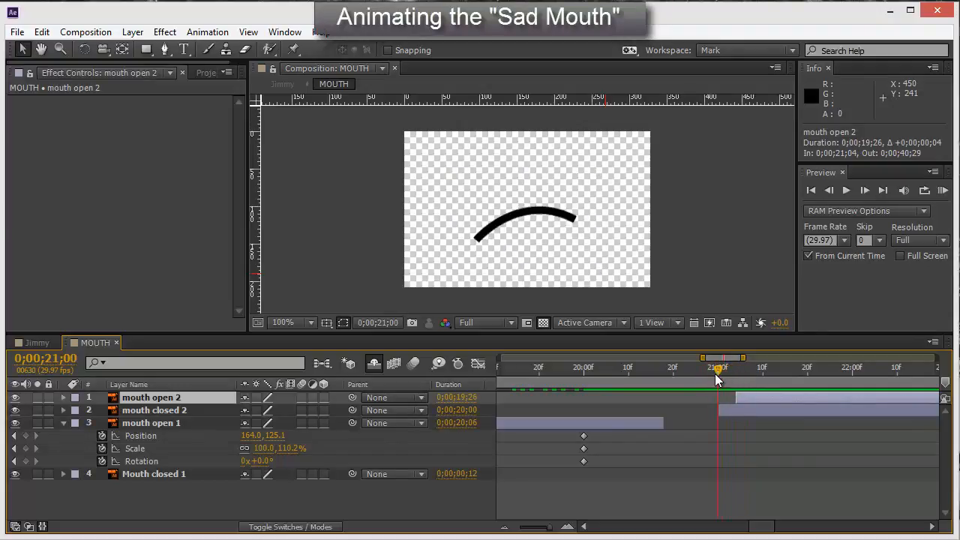
left_click_drag(719, 369, 735, 373)
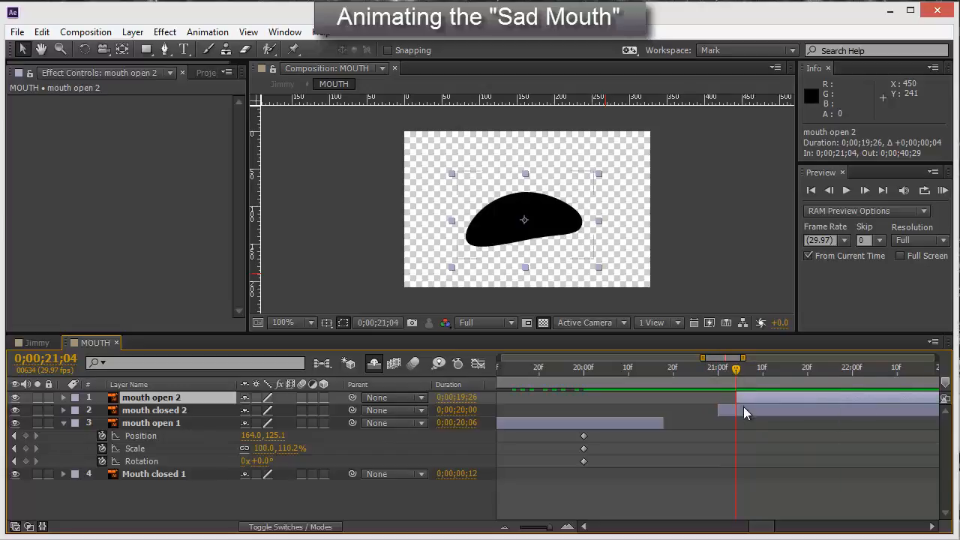
- Trim the end of mouth closed 2 to 0;00;21;03, directly before mouth open 2 starts, and scrub across the transition
left_click(743, 408)
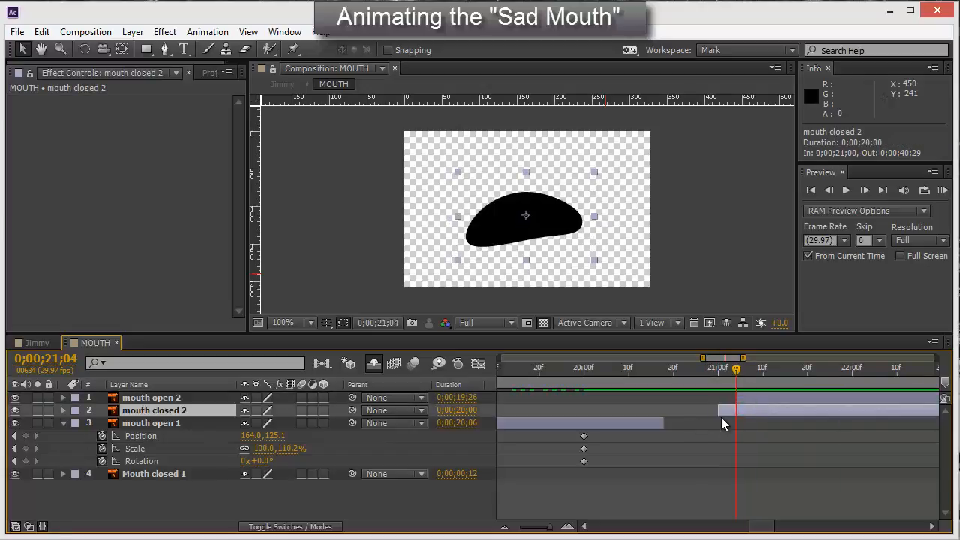
key("alt+bracketright")
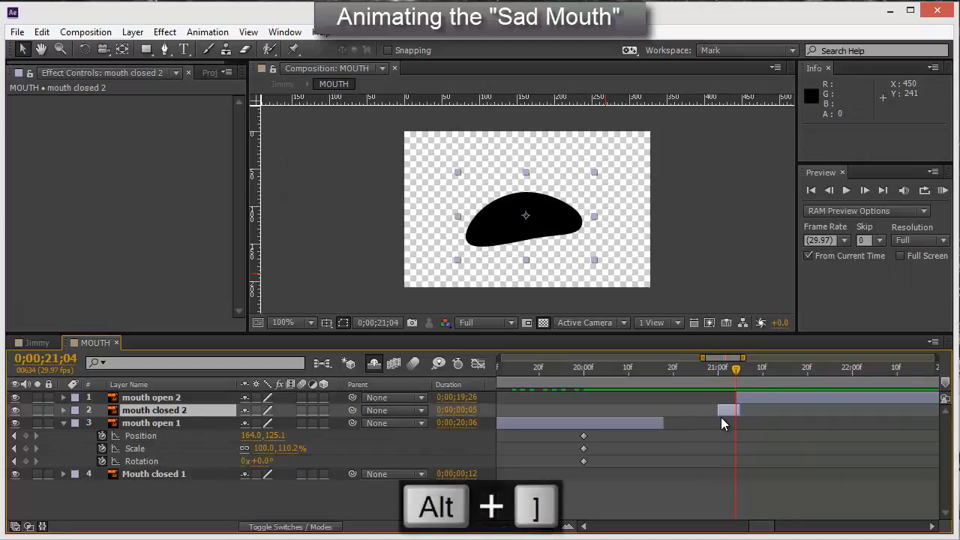
left_click_drag(741, 409, 738, 410)
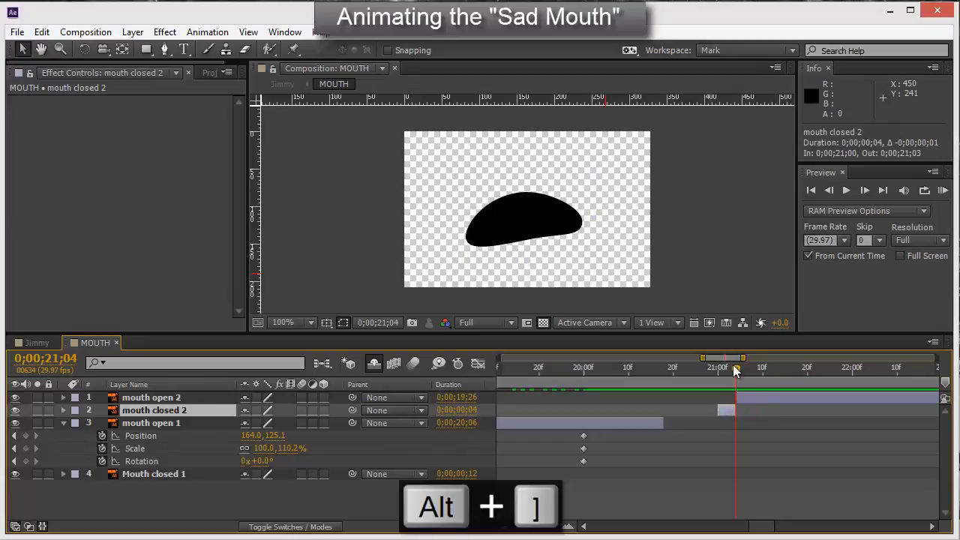
left_click_drag(735, 366, 745, 380)
- Add Position, Rotation and Scale keyframes to mouth open 2 at the end of the layer, 0;00;40;29
left_click(754, 396)
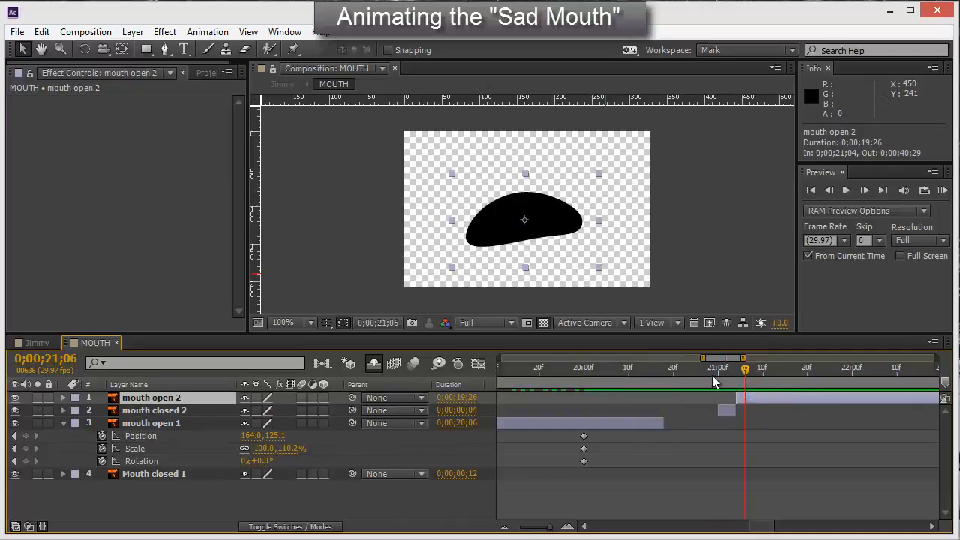
left_click_drag(746, 369, 804, 379)
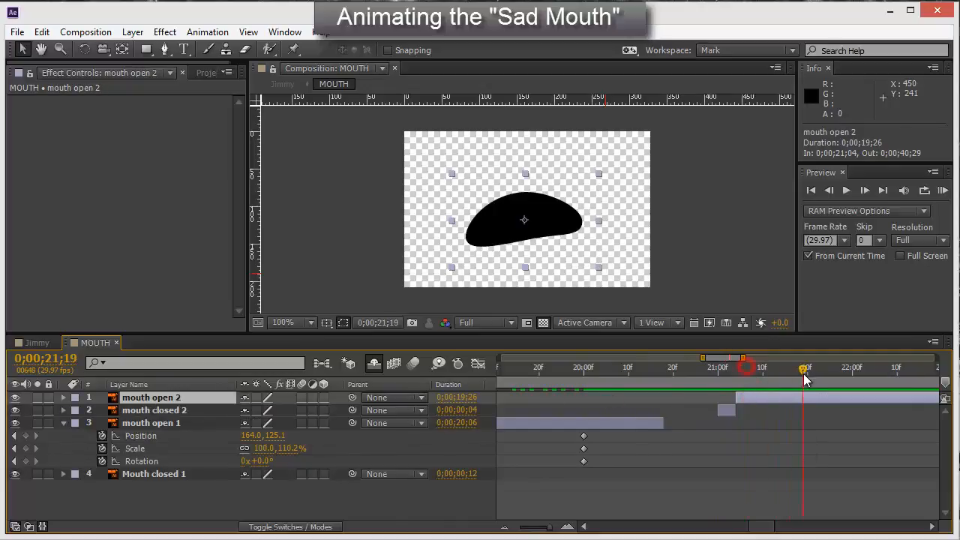
left_click_drag(762, 527, 912, 527)
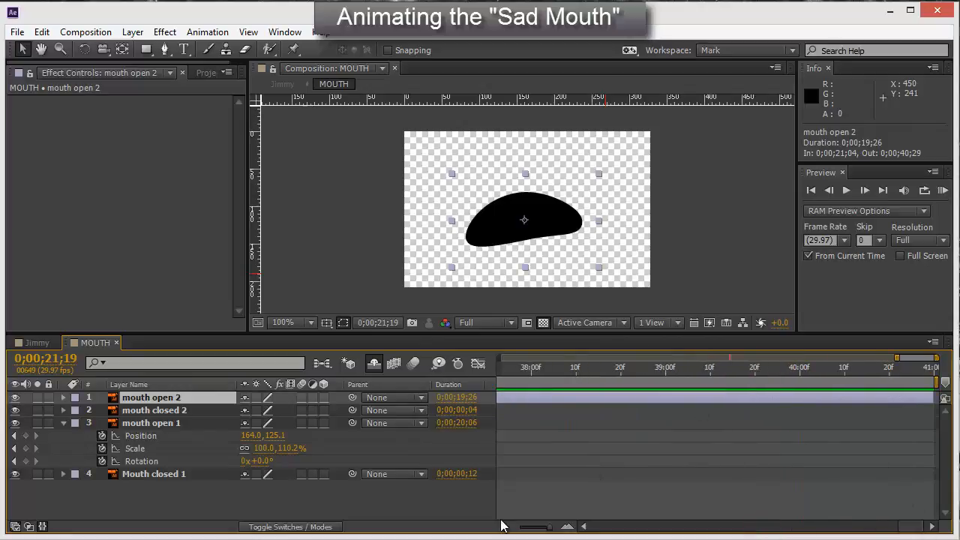
left_click_drag(545, 531, 536, 531)
left_click_drag(772, 525, 925, 485)
left_click_drag(911, 368, 936, 369)
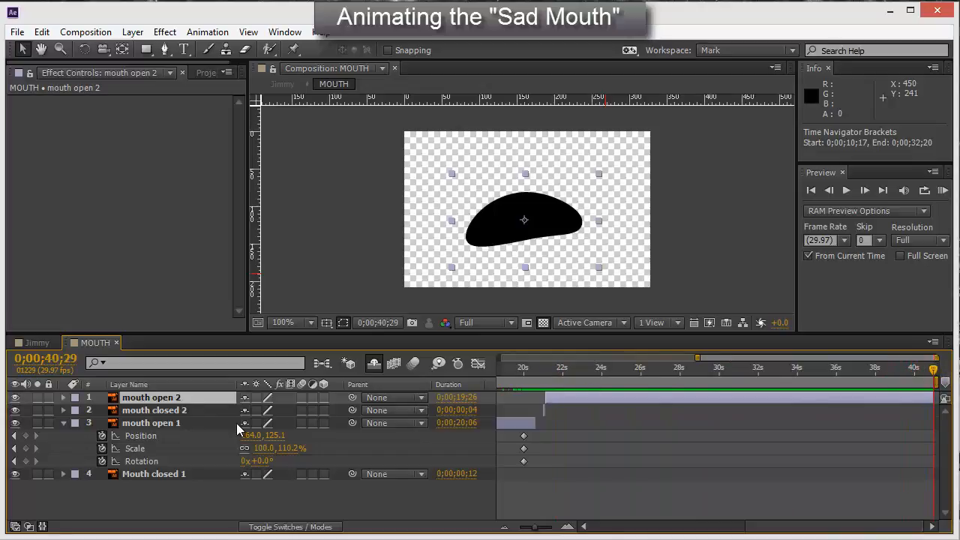
key("shift+alt+p")
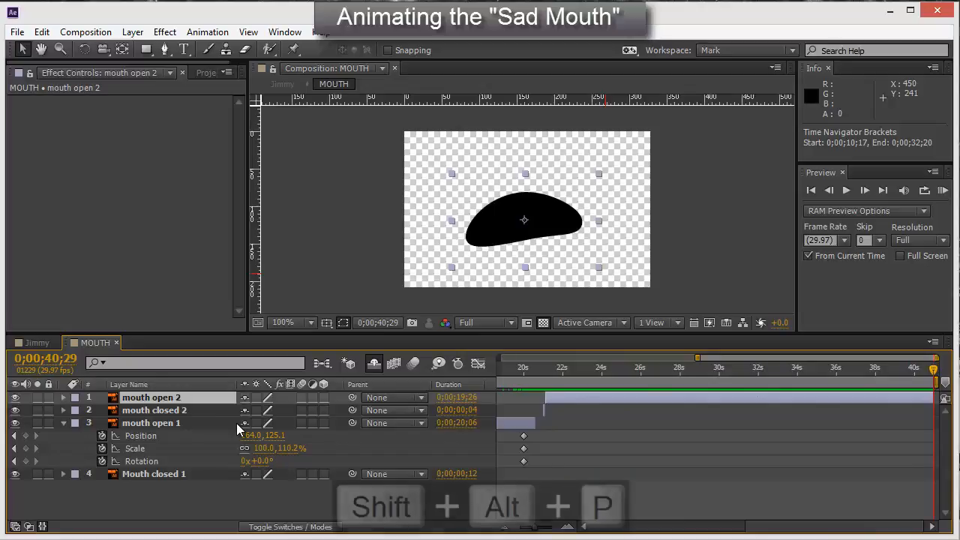
key("shift+alt+r")
key("shift+alt+s")
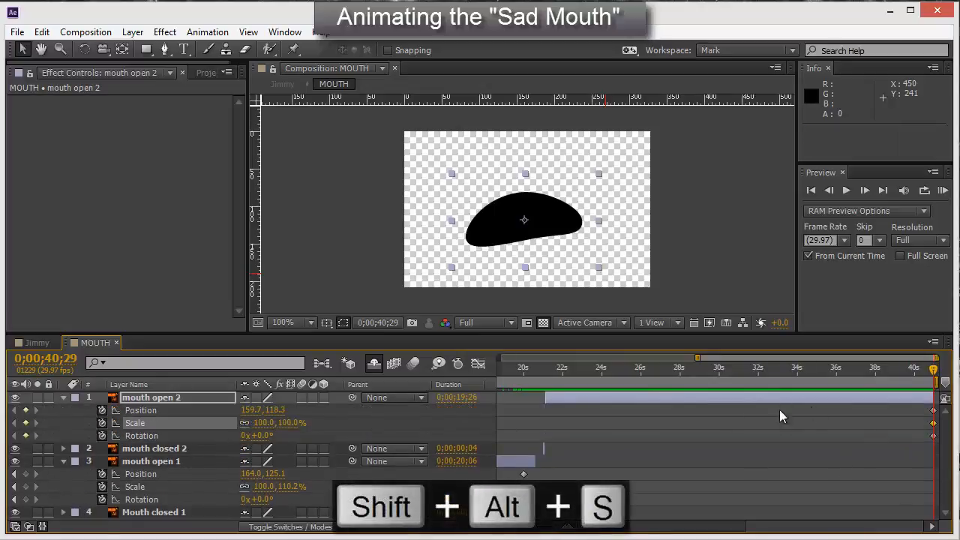
- Shrink mouth open 2 to a scale of about 77.6, 49.0% at its in point, 0;00;21;04
left_click_drag(592, 369, 573, 370)
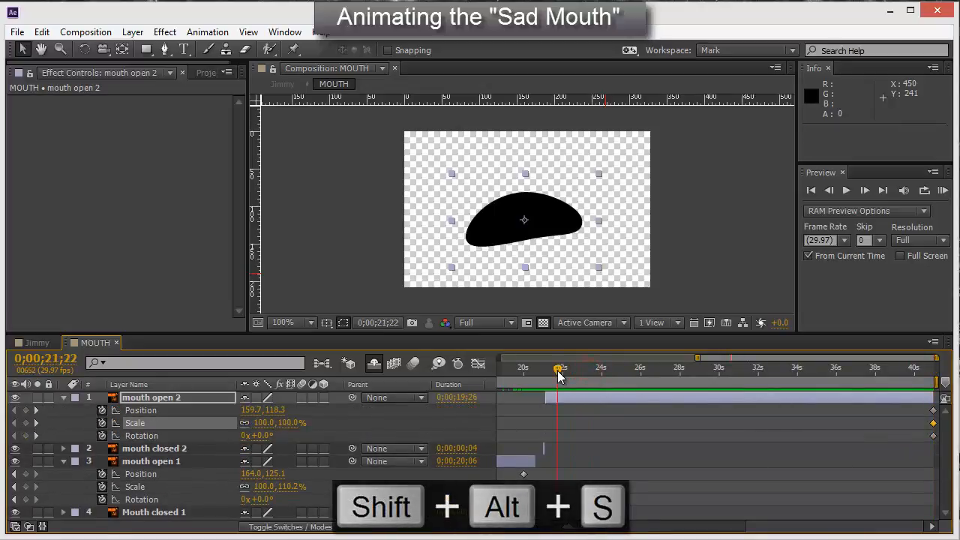
key("i")
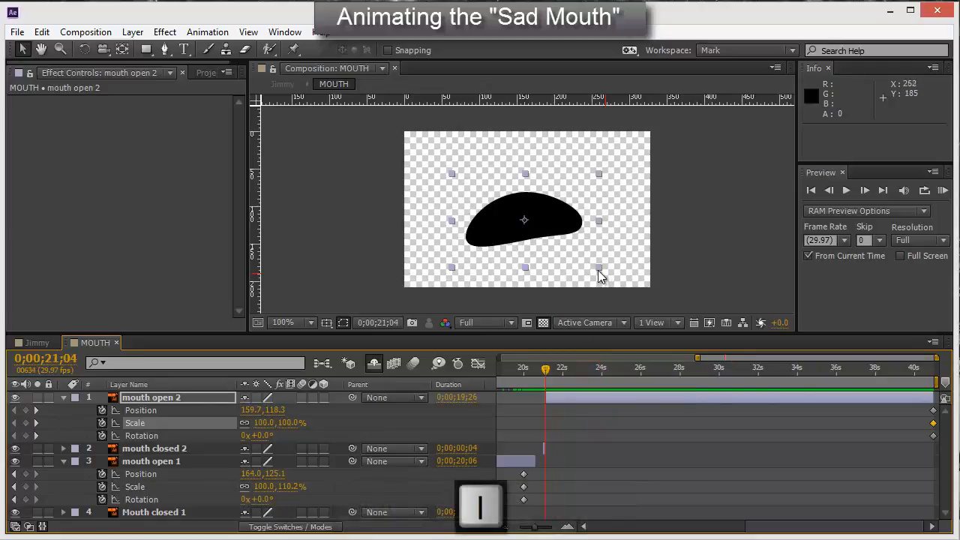
left_click_drag(600, 267, 581, 243)
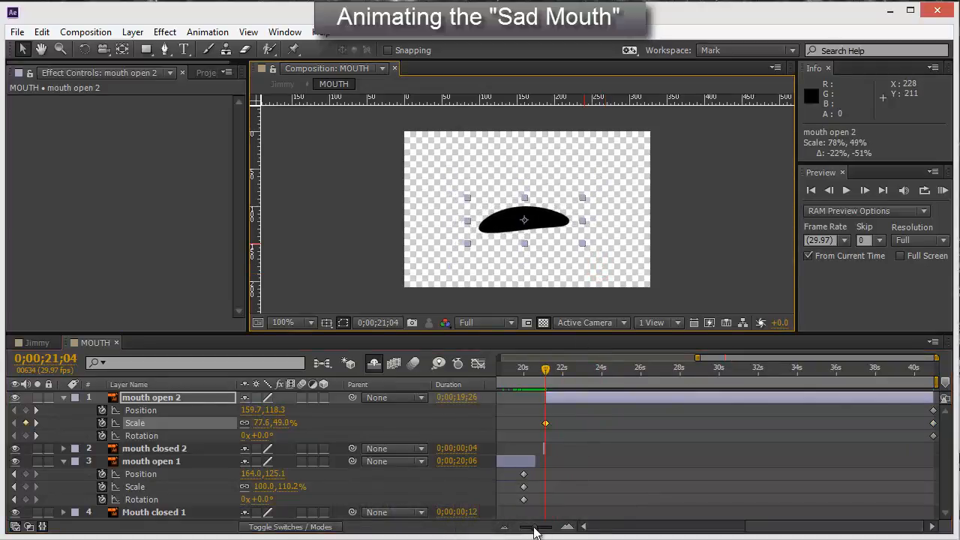
- Extend the end of mouth closed 2 by one frame as a guide under mouth open 2, undoing any shift of its position
left_click_drag(534, 529, 553, 527)
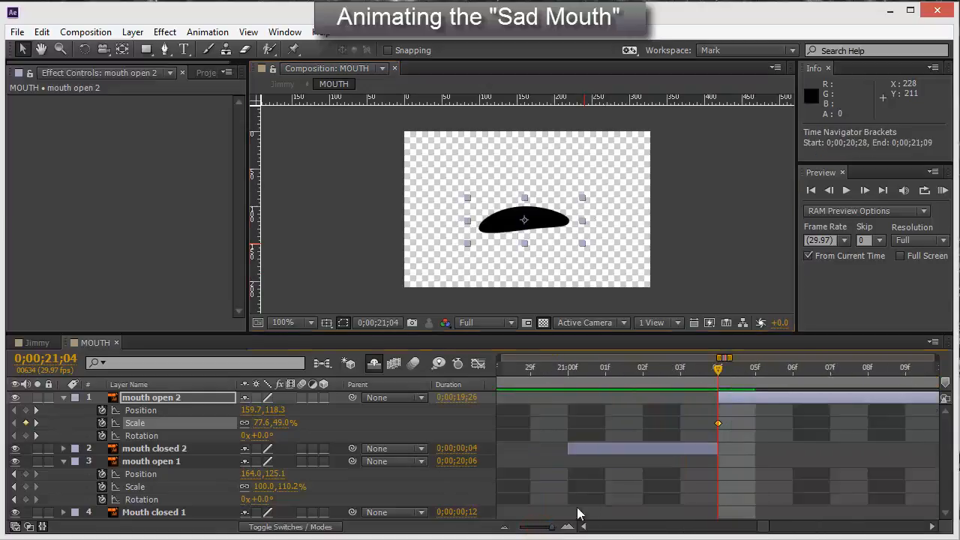
left_click(707, 451)
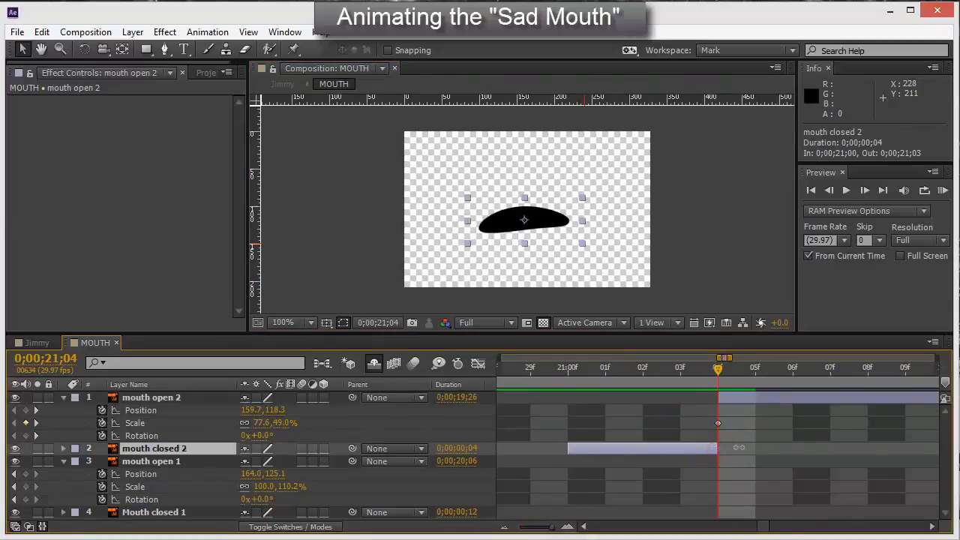
left_click_drag(739, 448, 755, 448)
left_click_drag(563, 205, 550, 229)
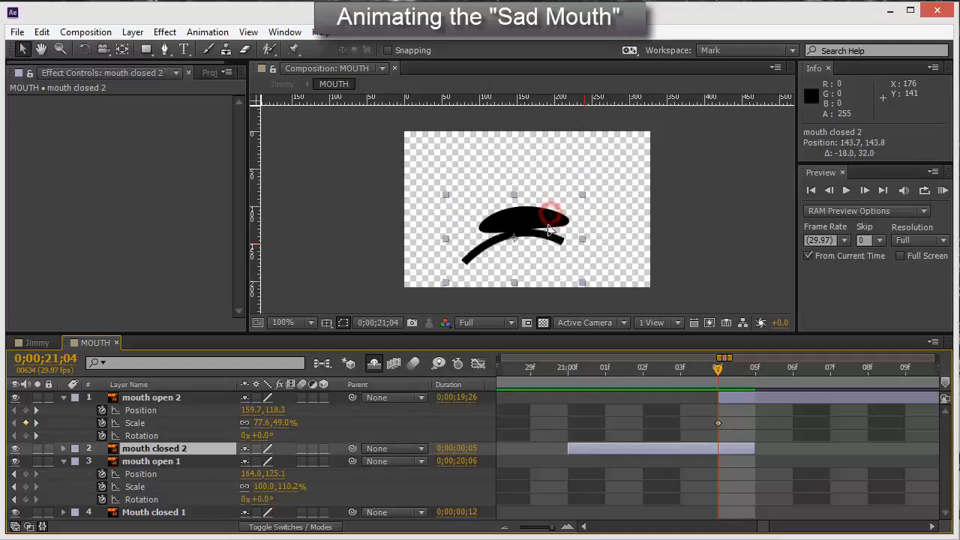
key("ctrl+z")
- Fit mouth open 2 over the closed line at scale 77.6, 30.0%, rotation -7.5° and position 163.7, 116.3, and trim mouth closed 2 back to 0;00;21;03
left_click(758, 391)
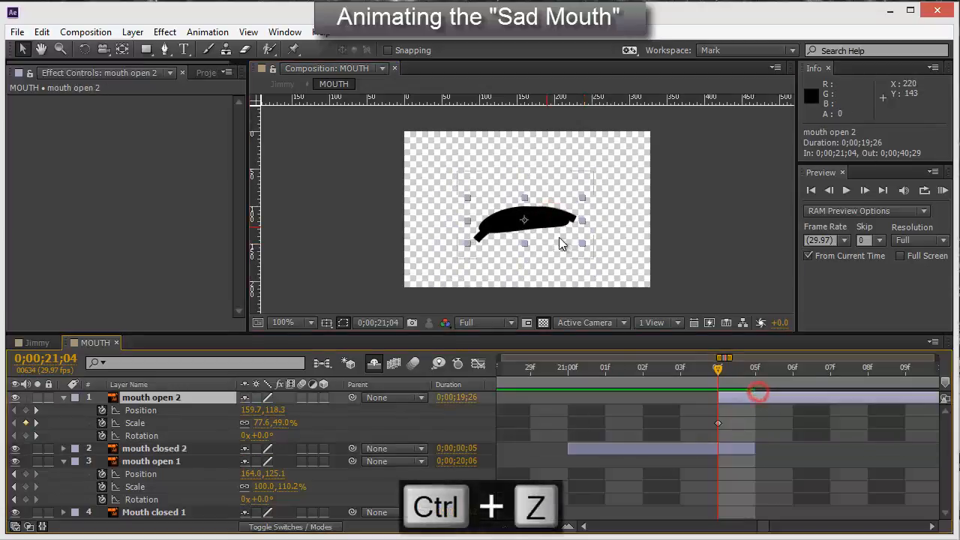
left_click_drag(572, 216, 547, 228)
key("w")
key("v")
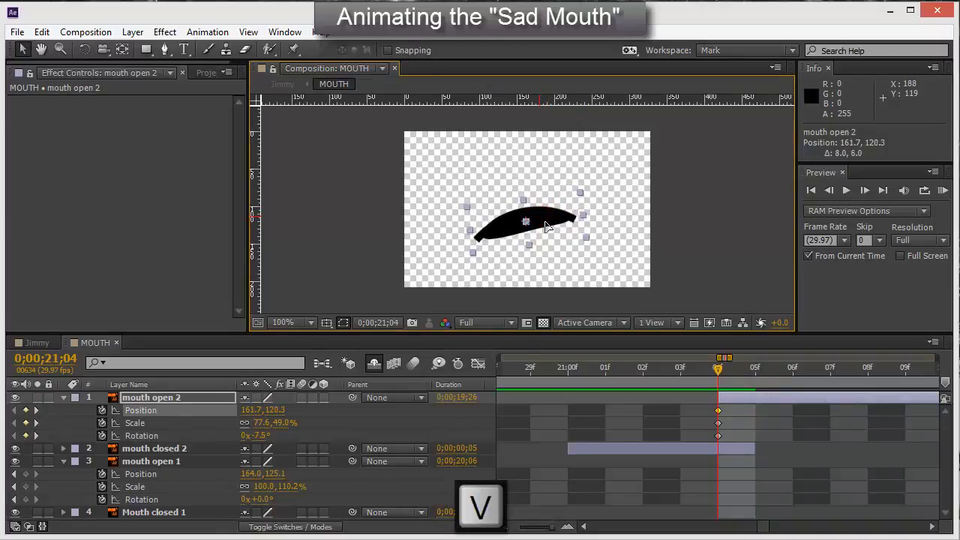
left_click_drag(530, 246, 540, 222)
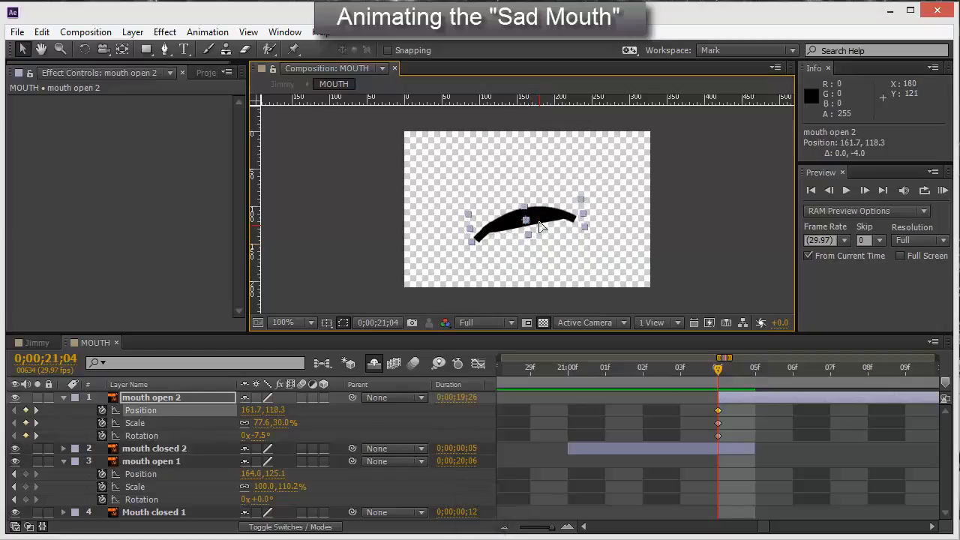
left_click_drag(748, 449, 714, 448)
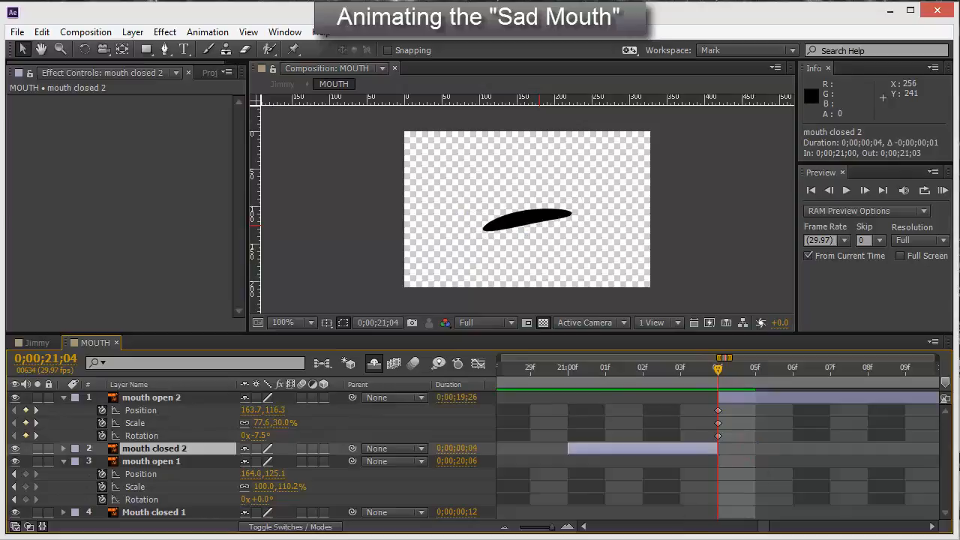
- Review the sad and happy mouth animation along the whole timeline, returning to 0;00;00;00
left_click_drag(548, 530, 531, 533)
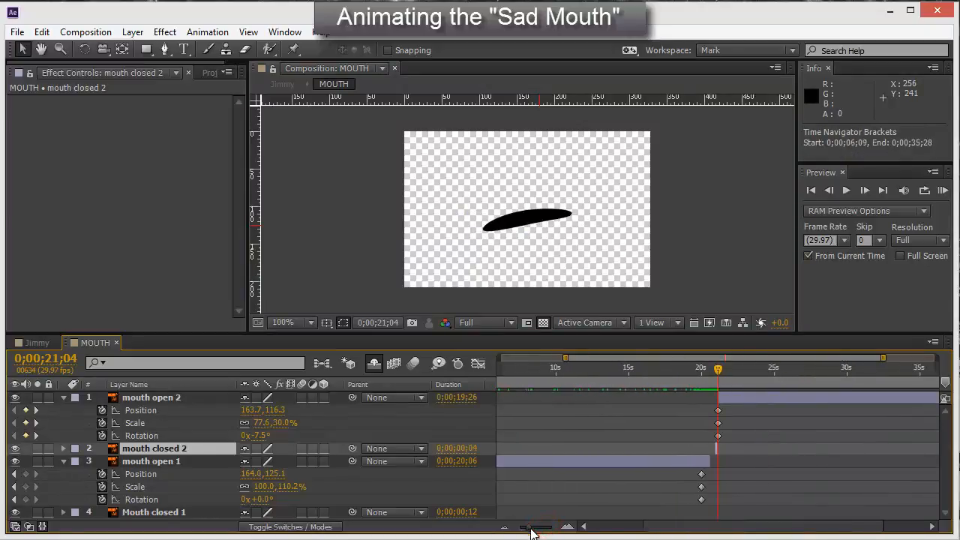
left_click_drag(707, 530, 748, 528)
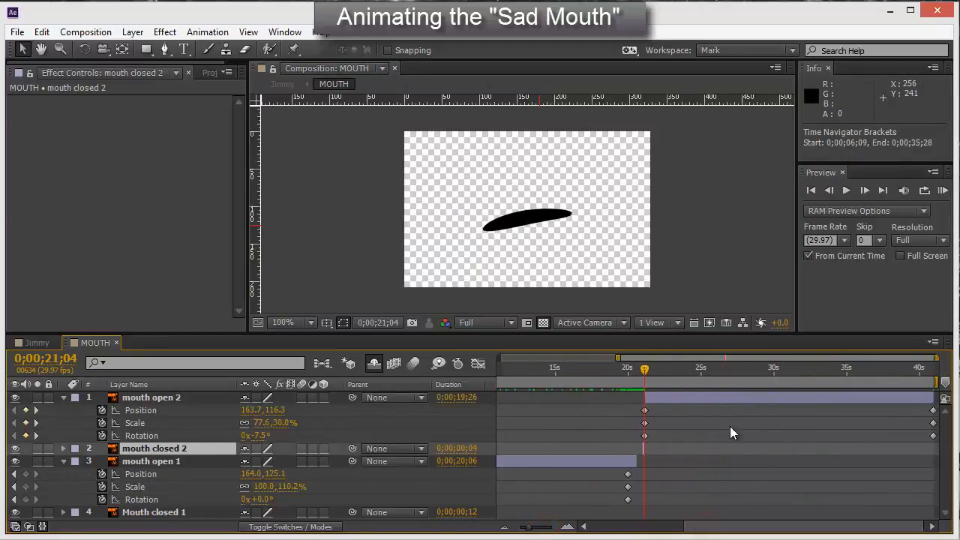
mouse_move(648, 368)
left_mouse_down()
mouse_move(630, 369)
mouse_move(658, 378)
mouse_move(646, 379)
mouse_move(882, 369)
mouse_move(736, 348)
mouse_move(766, 361)
mouse_move(837, 360)
mouse_move(647, 366)
mouse_move(814, 369)
mouse_move(658, 360)
left_mouse_up()
left_click_drag(696, 529, 519, 525)
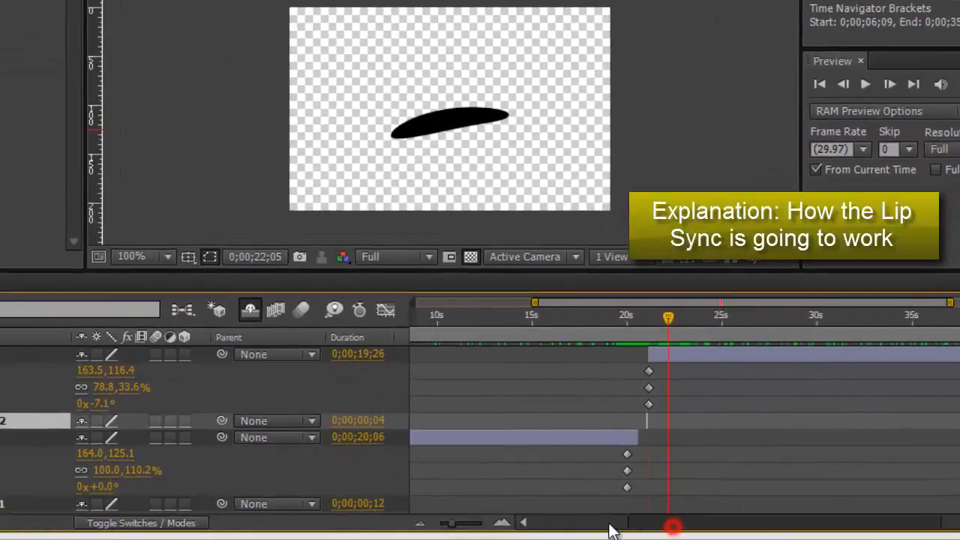
left_click_drag(447, 316, 411, 318)
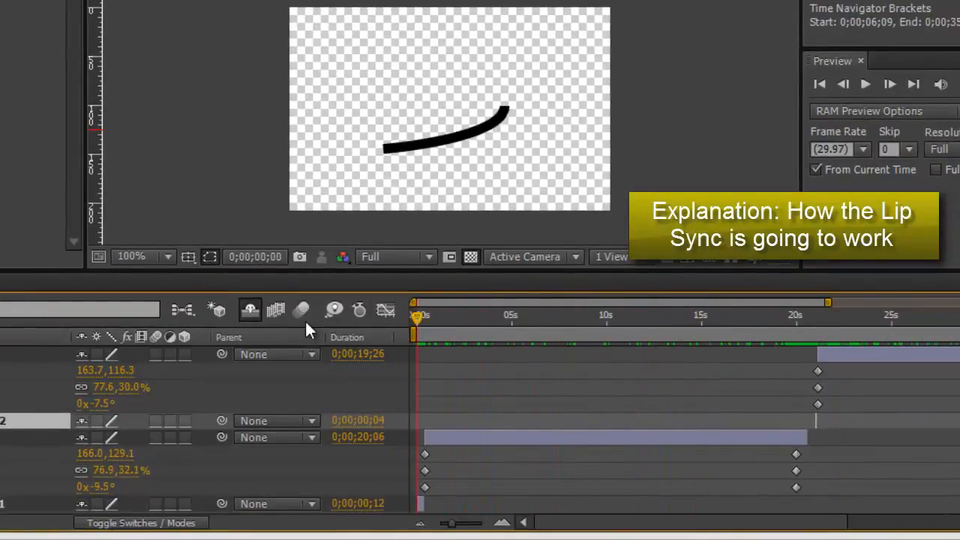
left_click_drag(750, 315, 441, 321)
left_click_drag(660, 347, 395, 355)
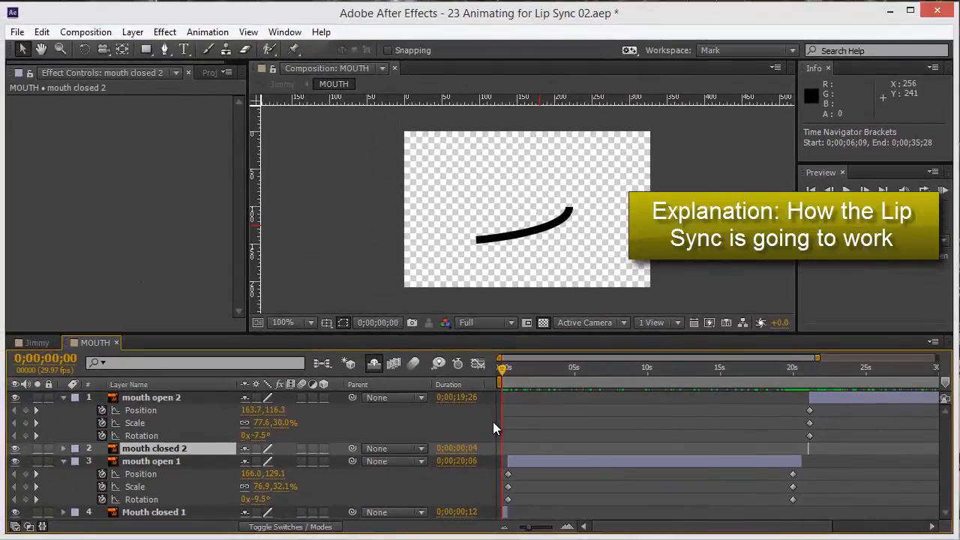
left_click_drag(493, 421, 79, 349)
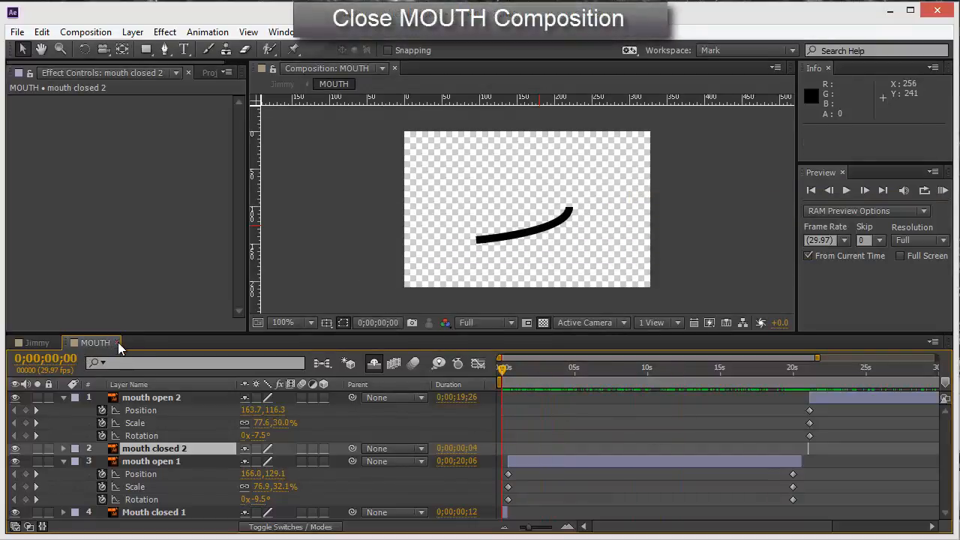
- Close the MOUTH composition and move the MOUTH layer in Jimmy up onto the face below the nose, at about 1286, 1122
left_click(116, 342)
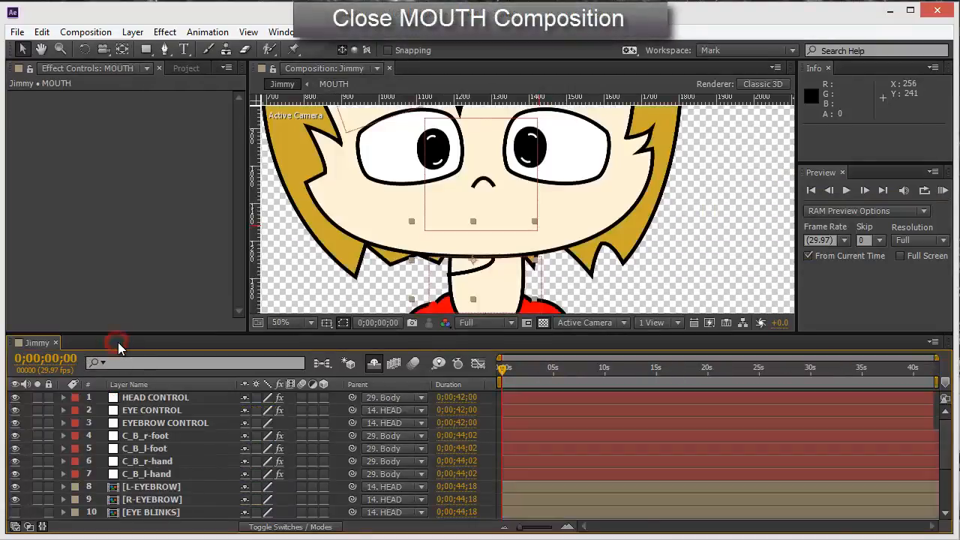
key("comma")
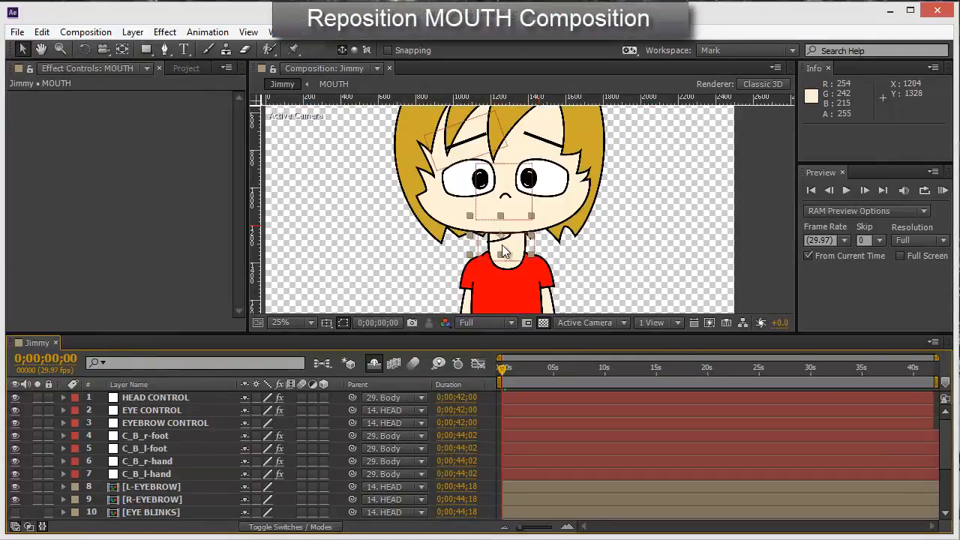
key("period")
left_click_drag(450, 270, 450, 242)
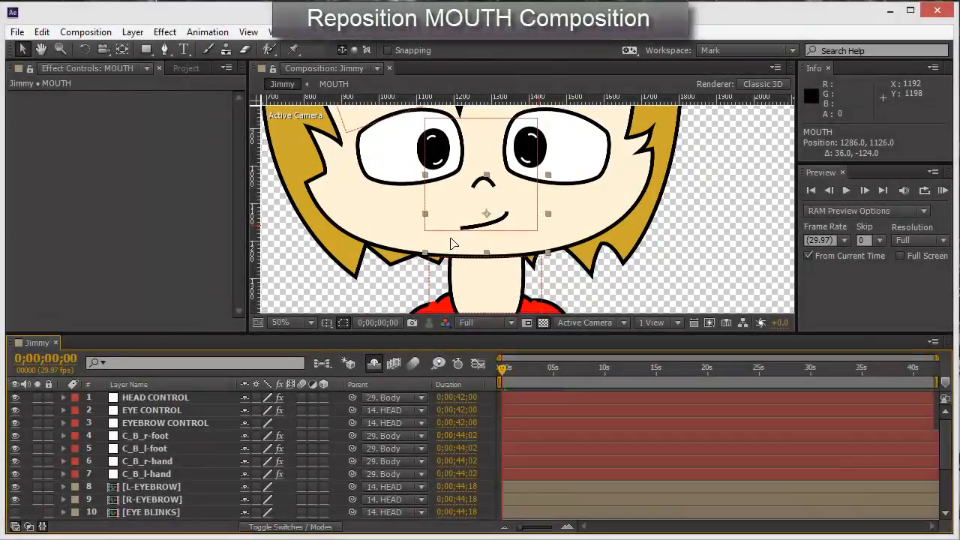
- Move the MOUTH layer's anchor point onto the mouth line at 164.0, 132.0, collapse its properties and scrub the Jimmy timeline
key("a")
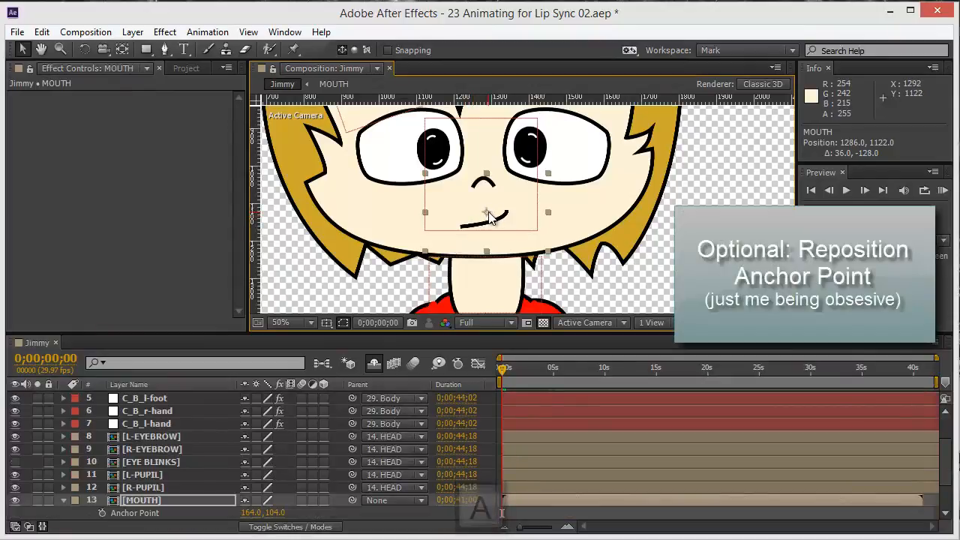
key("y")
mouse_move(488, 218)
left_mouse_down()
mouse_move(490, 226)
mouse_move(472, 227)
left_mouse_up()
key("v")
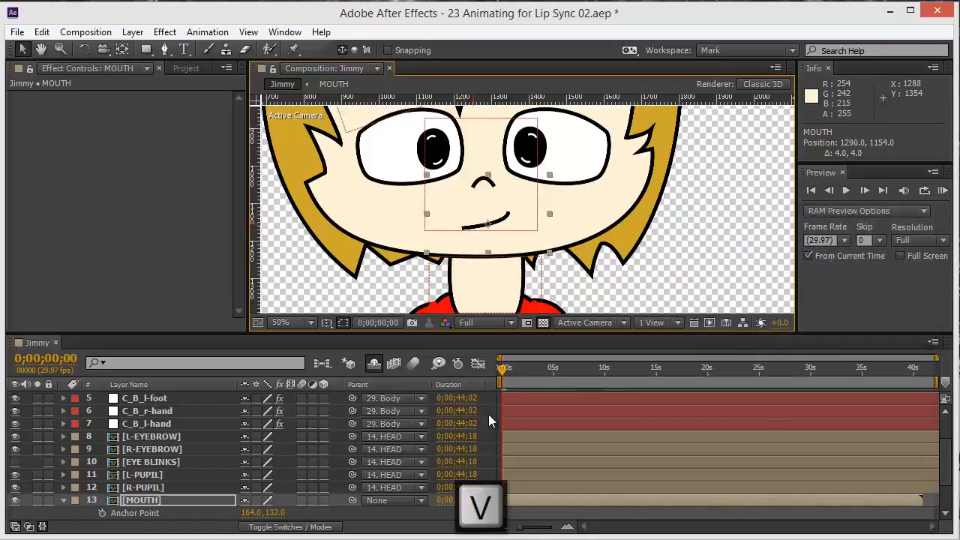
left_click(63, 500)
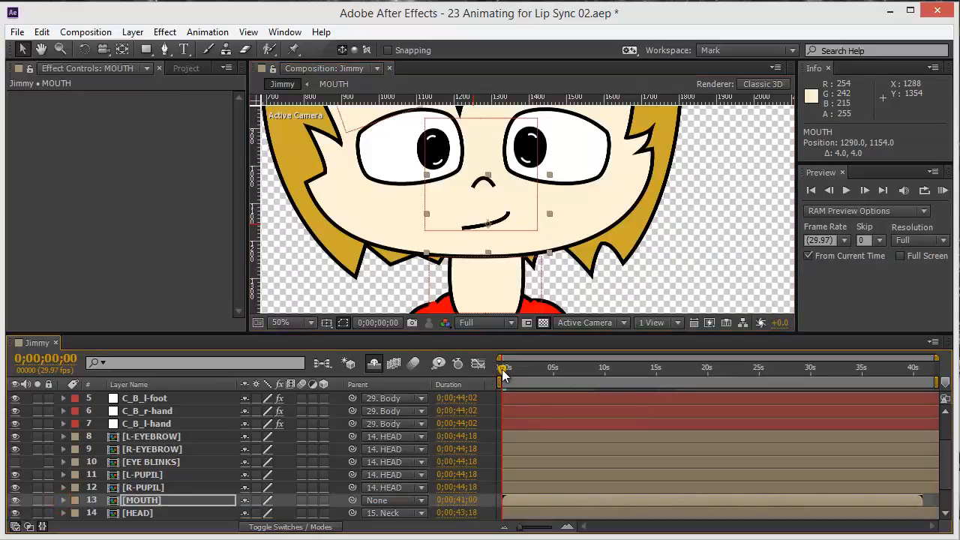
mouse_move(575, 372)
left_mouse_down()
mouse_move(703, 371)
mouse_move(496, 373)
left_mouse_up()
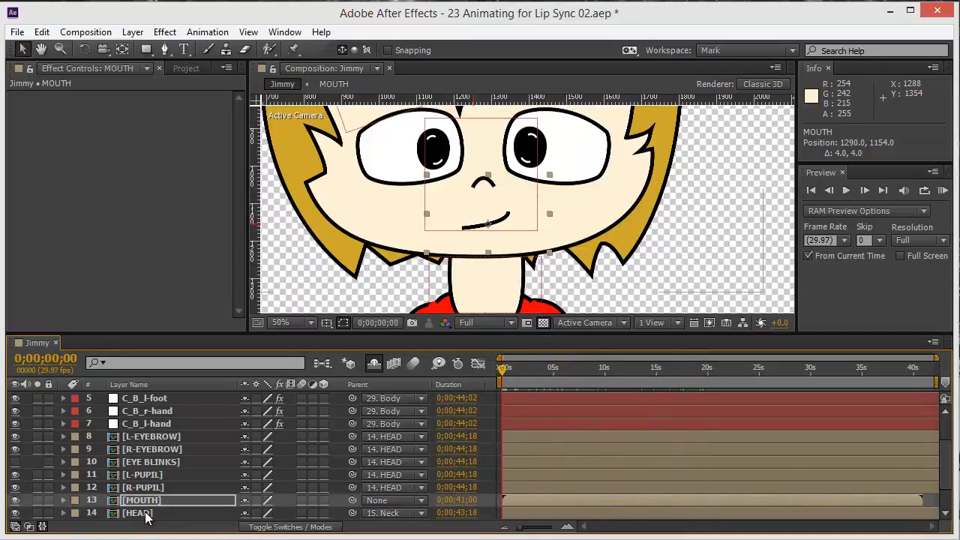